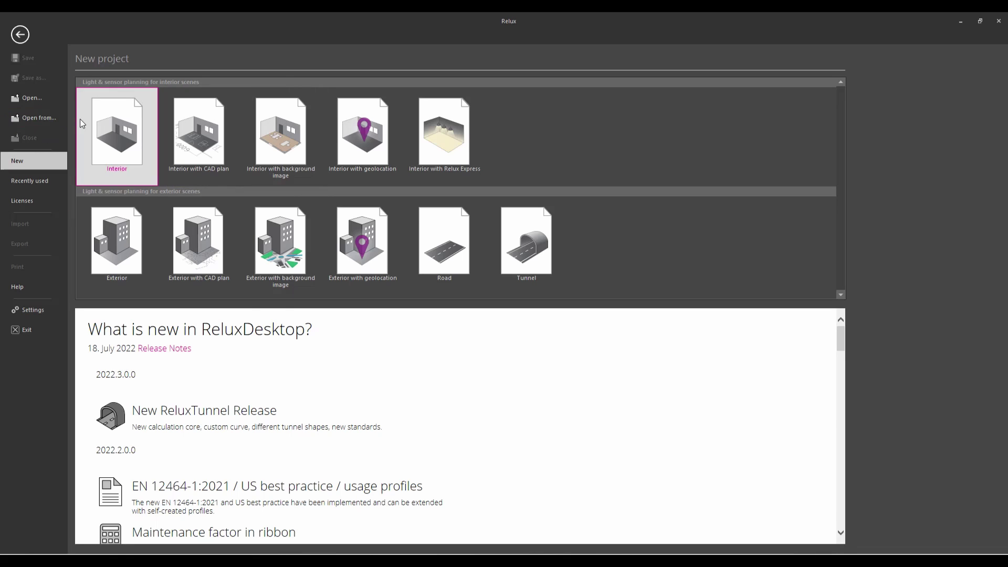
# Open the Help page in the File backstage view
pyautogui.click(21, 282)
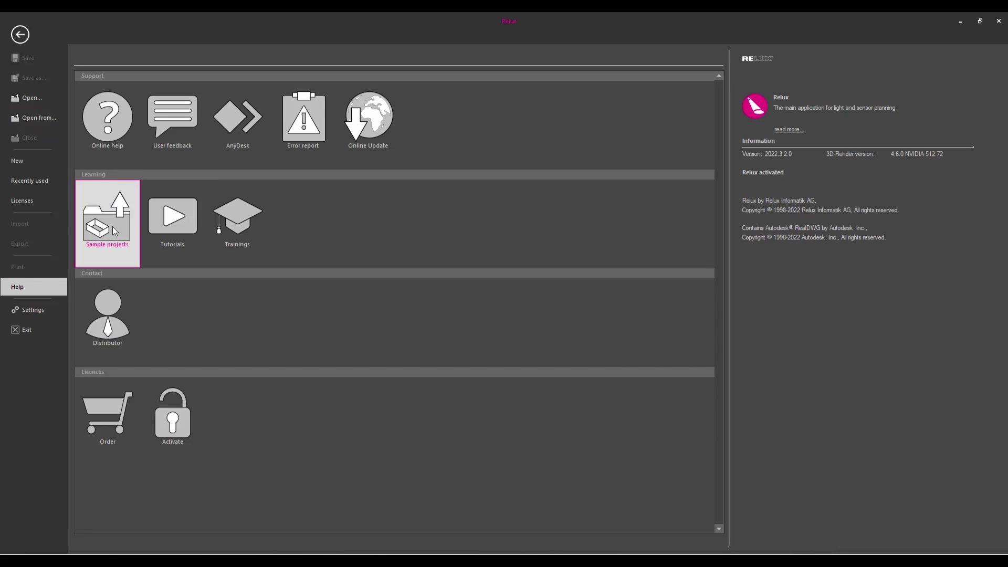
# Browse the sample projects and open Floor-Planning.rdf
pyautogui.click(114, 230)
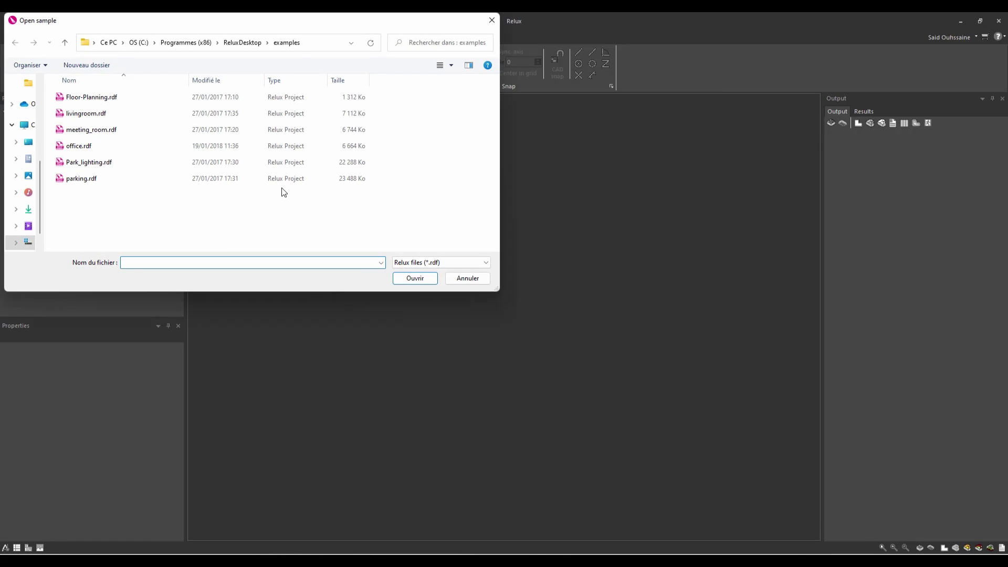
pyautogui.click(82, 99)
pyautogui.click(99, 115)
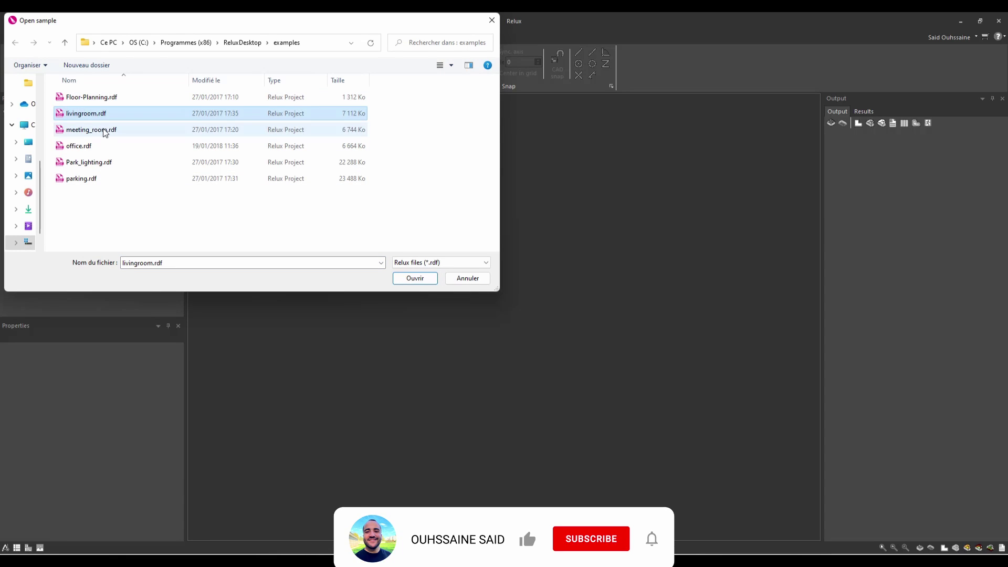
pyautogui.click(92, 147)
pyautogui.click(108, 164)
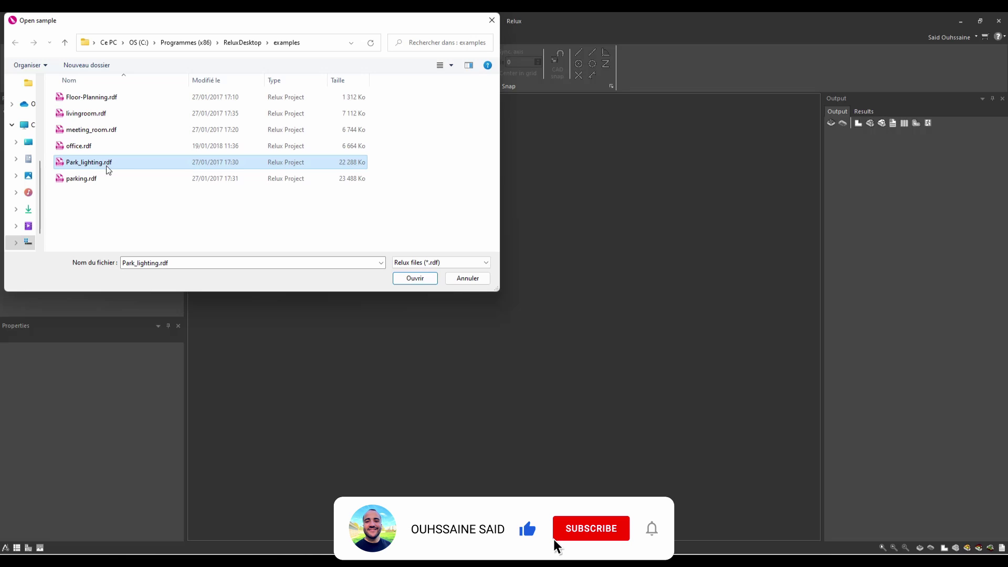
pyautogui.click(92, 179)
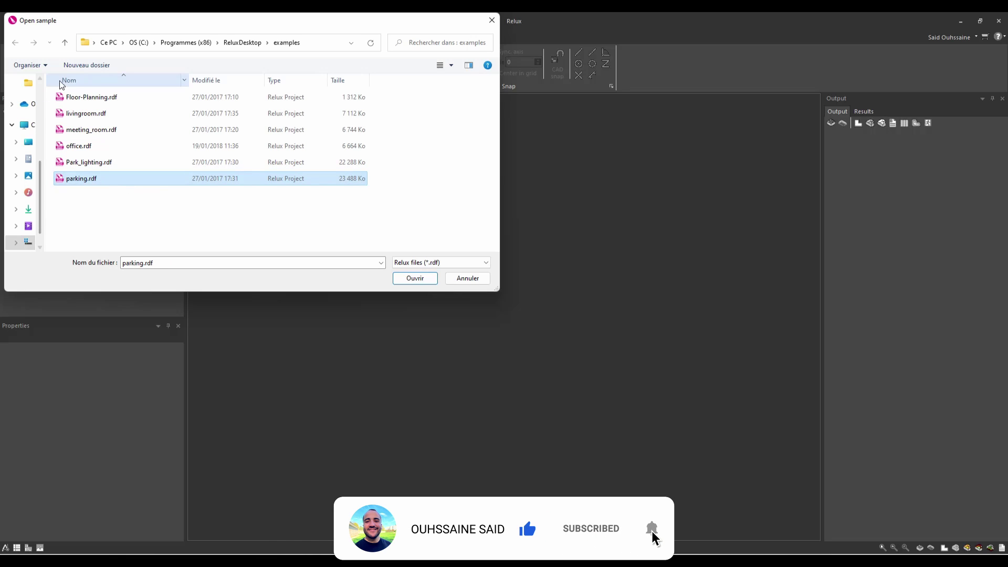
pyautogui.click(99, 103)
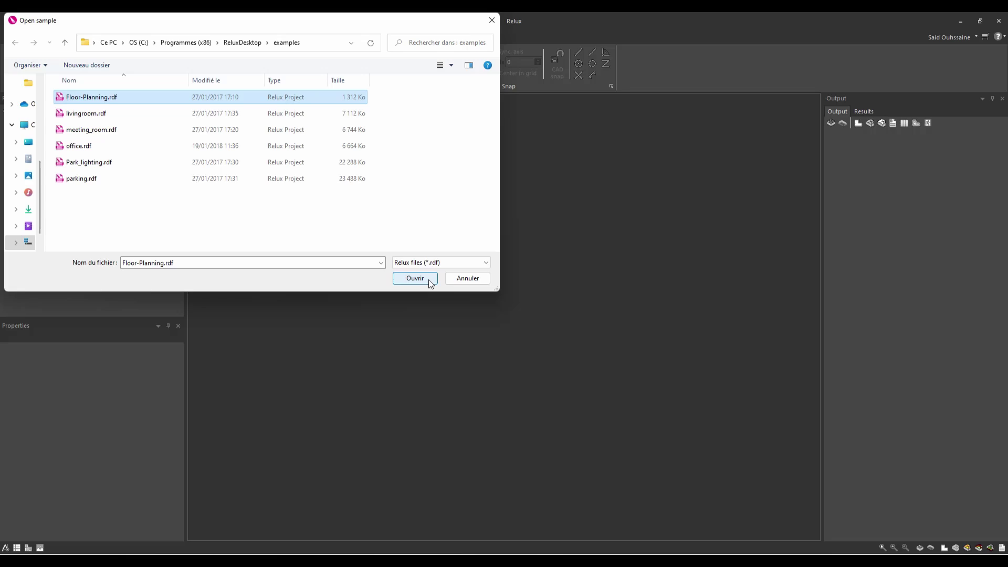
pyautogui.click(415, 278)
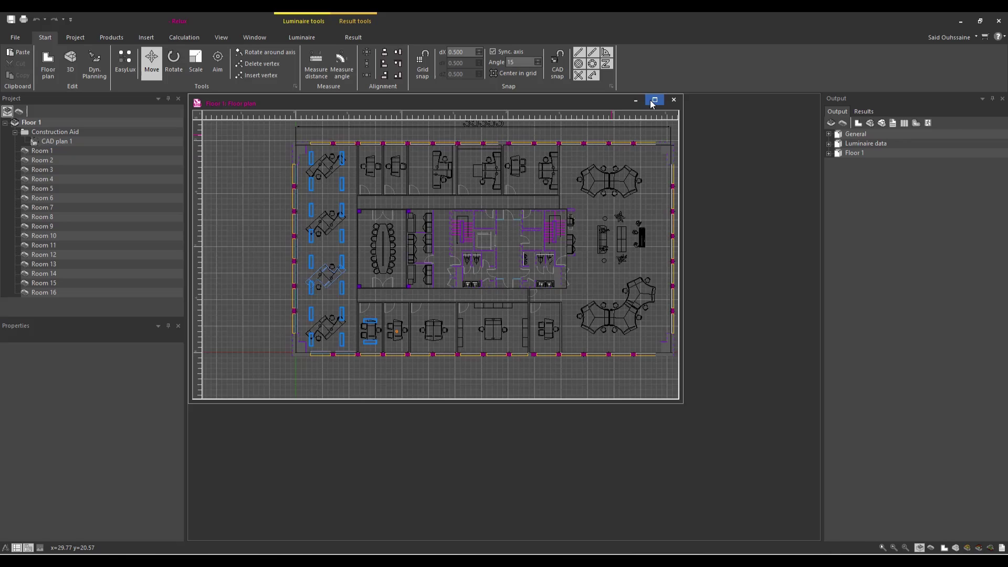
# Maximize the office floor plan and look over the Project, Edit and Product tabs
pyautogui.click(653, 101)
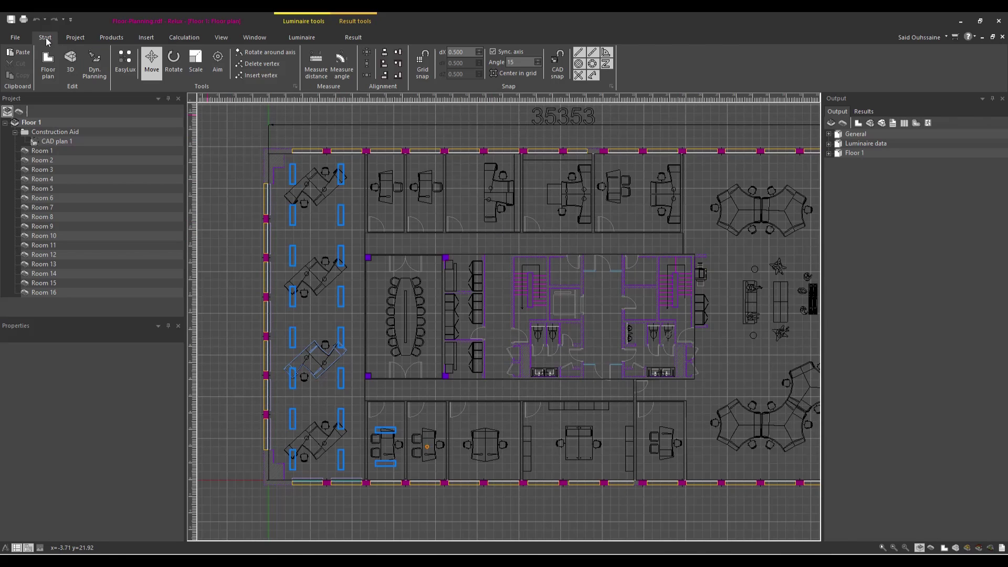
pyautogui.click(76, 39)
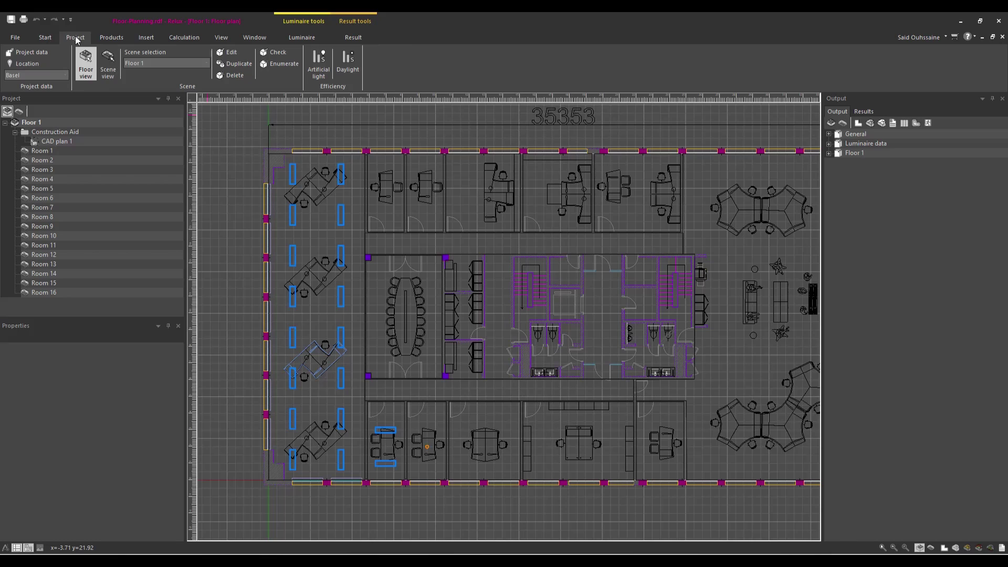
pyautogui.click(45, 37)
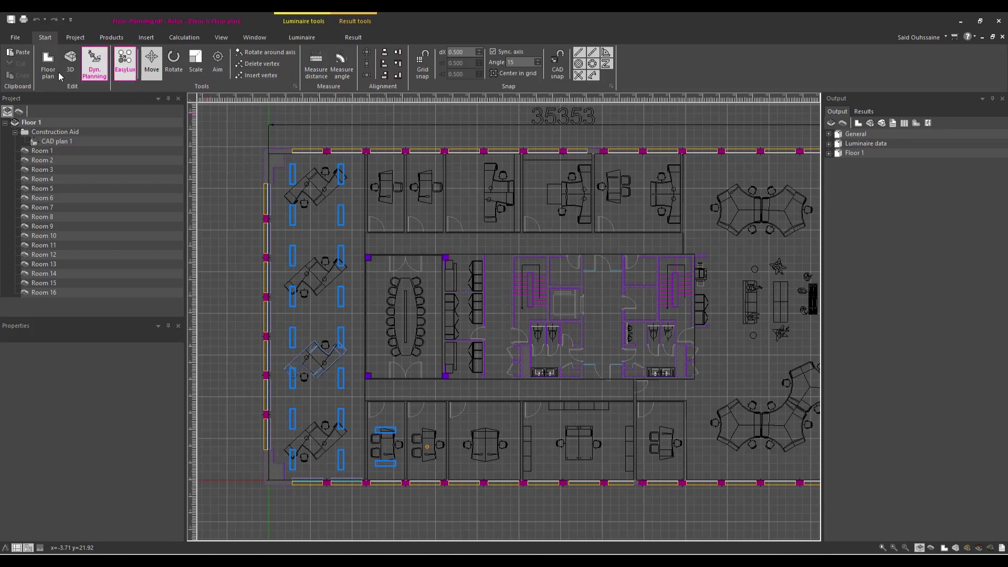
pyautogui.click(72, 40)
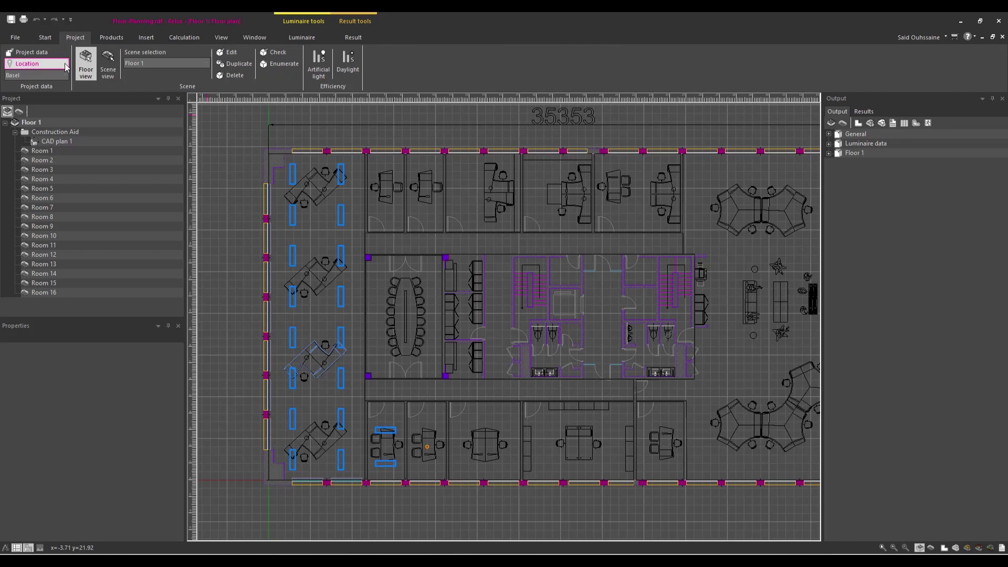
pyautogui.click(111, 39)
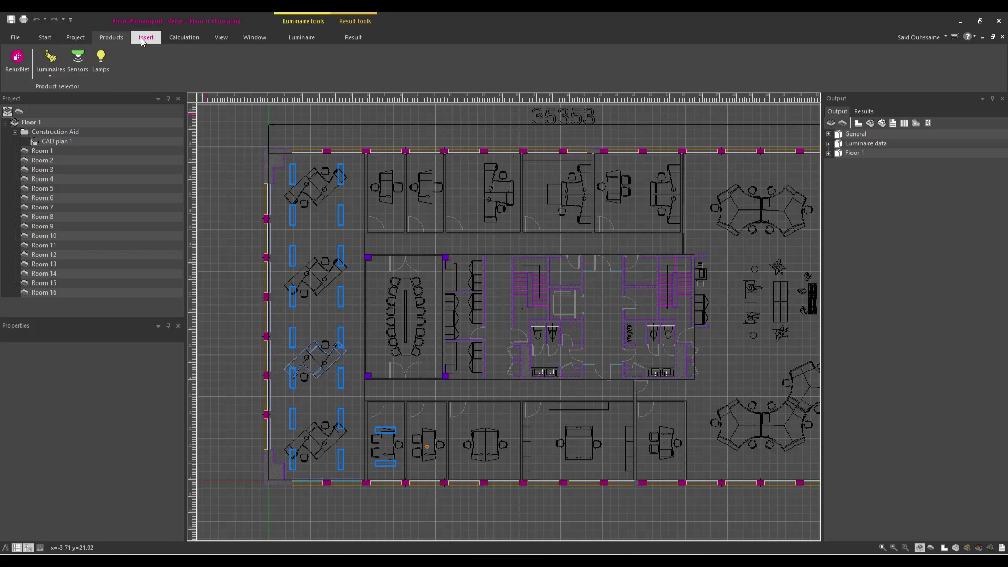
# Look over the Insert, Calculation, View, Luminaire and Result tabs, then show measuring-surface results
pyautogui.click(146, 38)
pyautogui.click(193, 41)
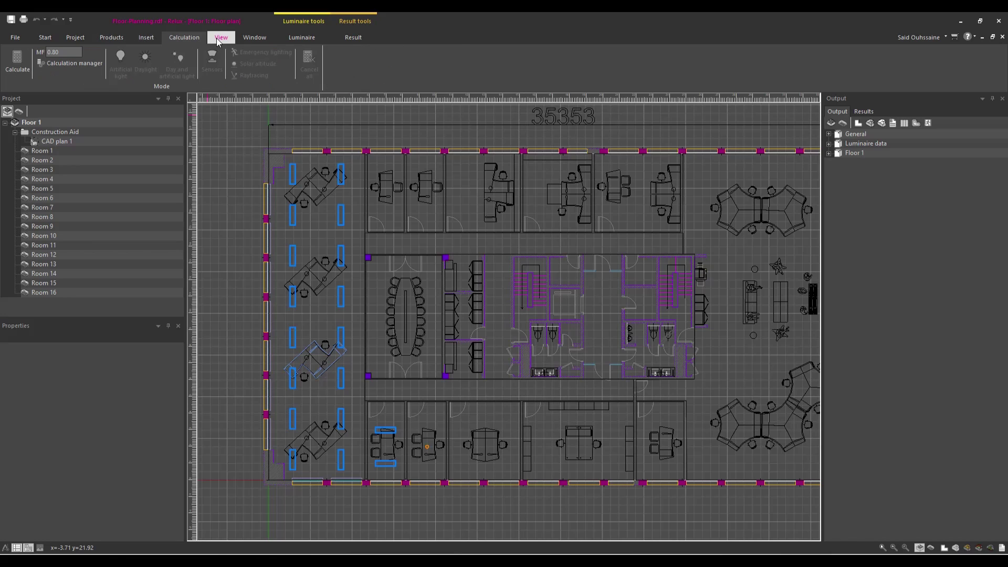
pyautogui.click(254, 38)
pyautogui.click(296, 40)
pyautogui.click(352, 38)
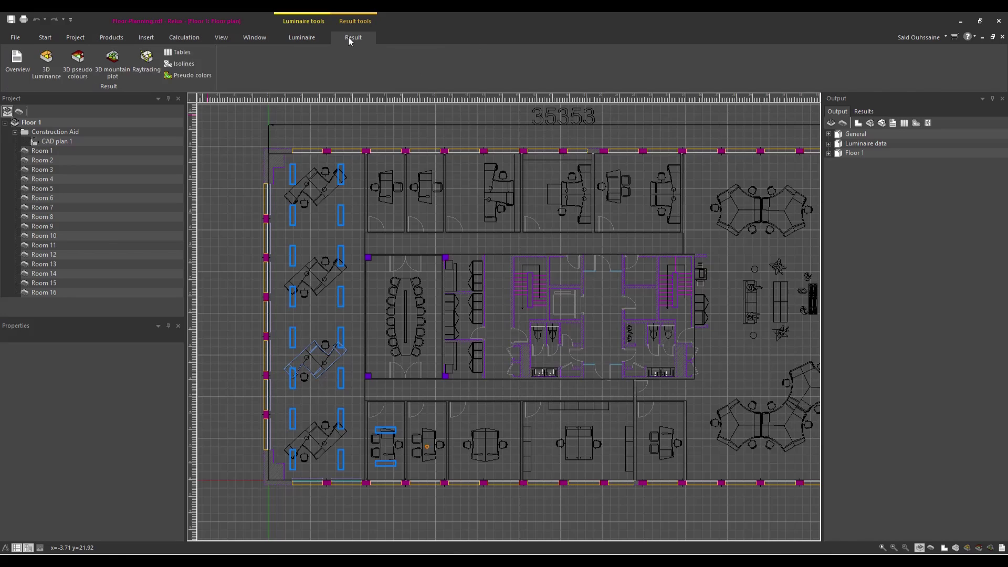
pyautogui.scroll(-3, 431, 210)
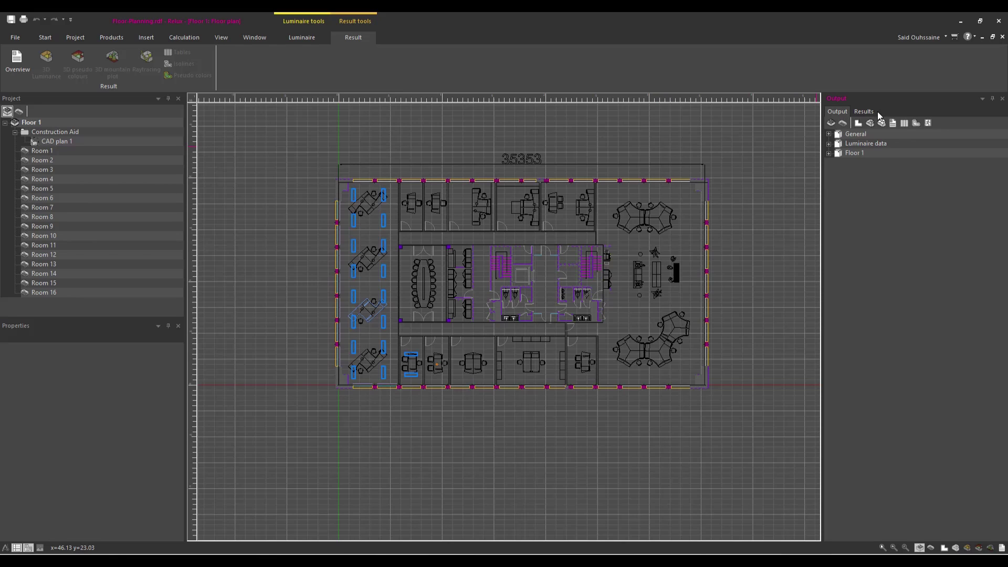
pyautogui.click(863, 111)
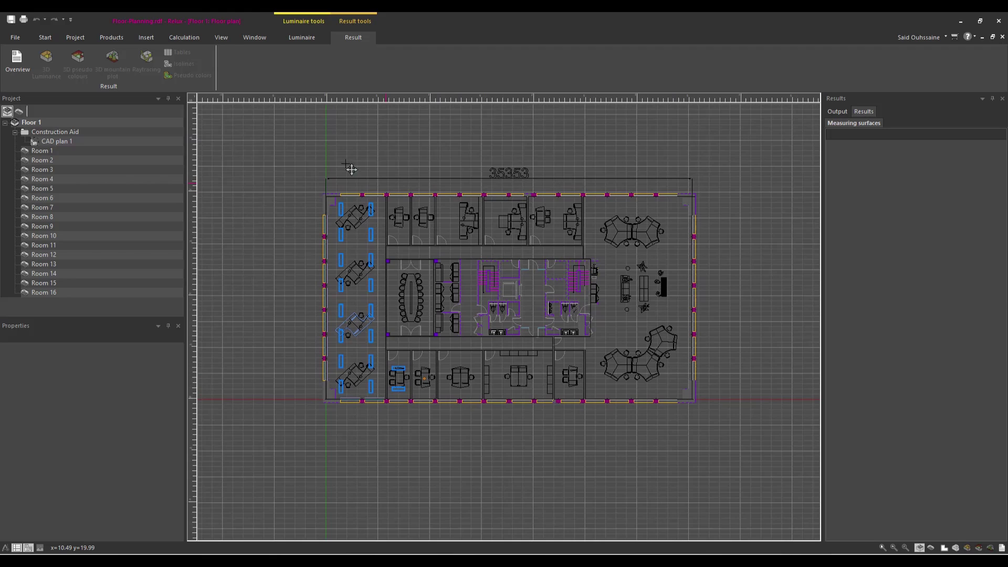
# Leave Floor-Planning through Open..., discarding its unsaved changes
pyautogui.click(15, 38)
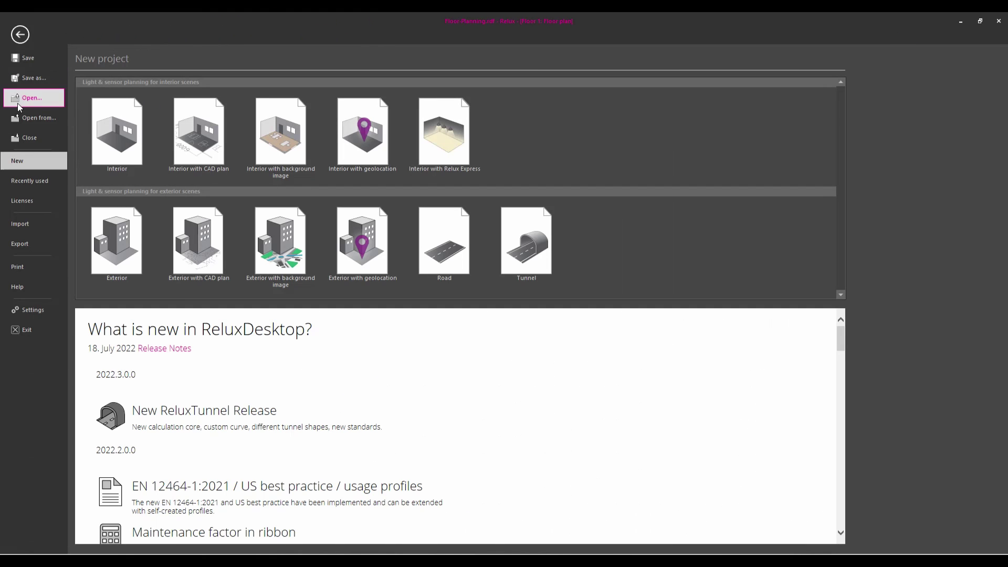
pyautogui.click(25, 137)
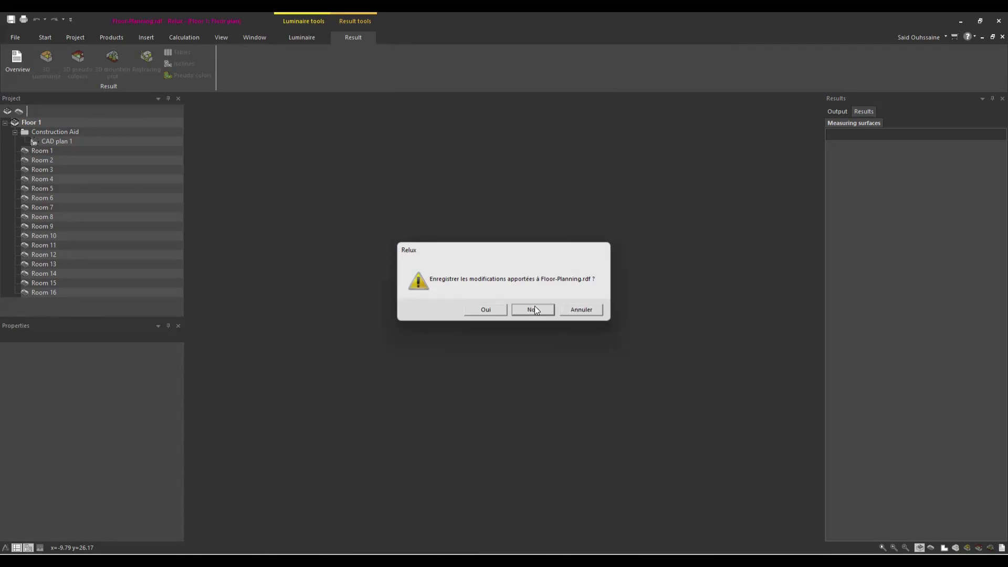
pyautogui.click(535, 307)
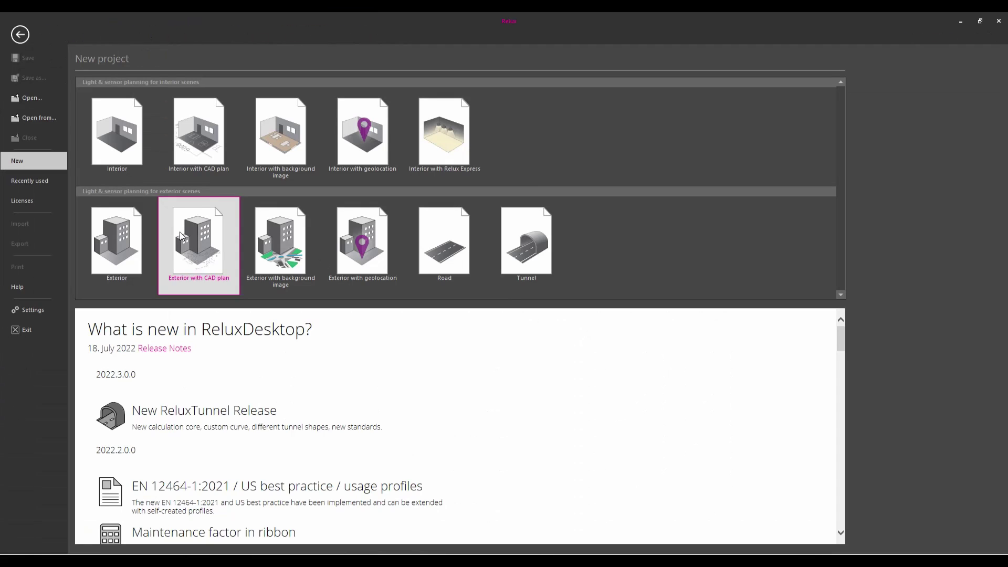
# Open the livingroom.rdf sample project from Help > Sample projects
pyautogui.click(41, 291)
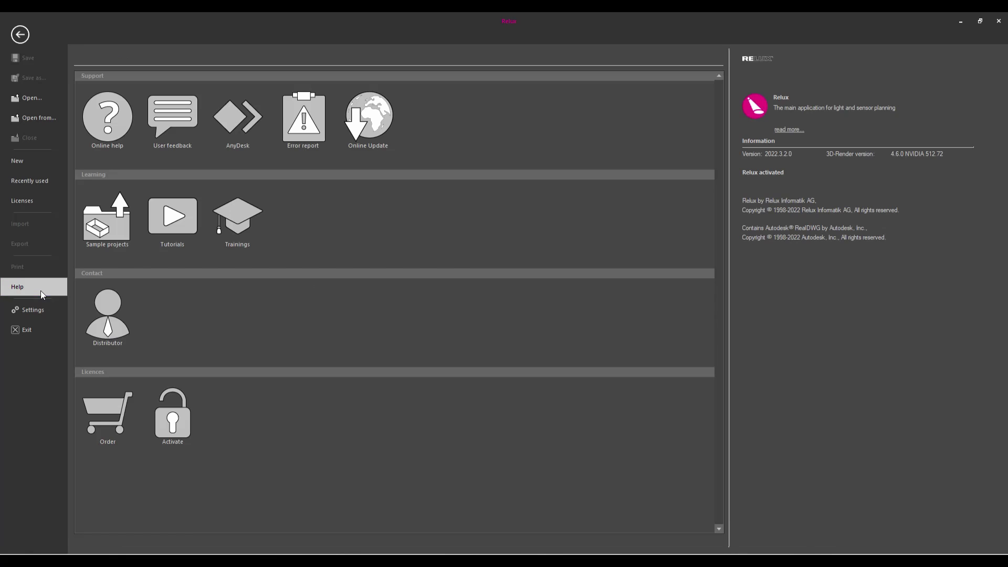
pyautogui.click(116, 218)
pyautogui.doubleClick(84, 116)
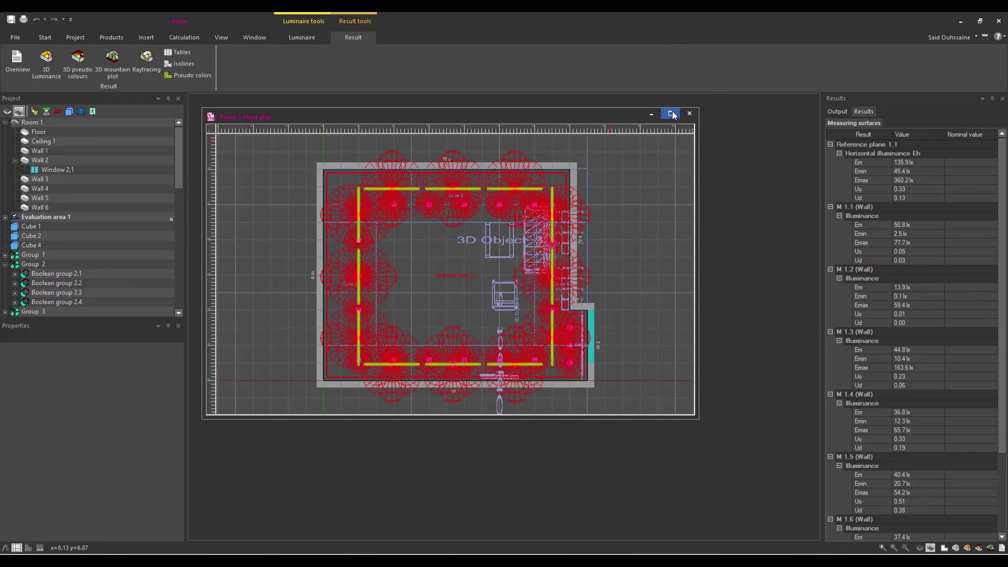
# Maximize the living room plan and orbit it in a 3D view
pyautogui.click(671, 113)
pyautogui.click(44, 38)
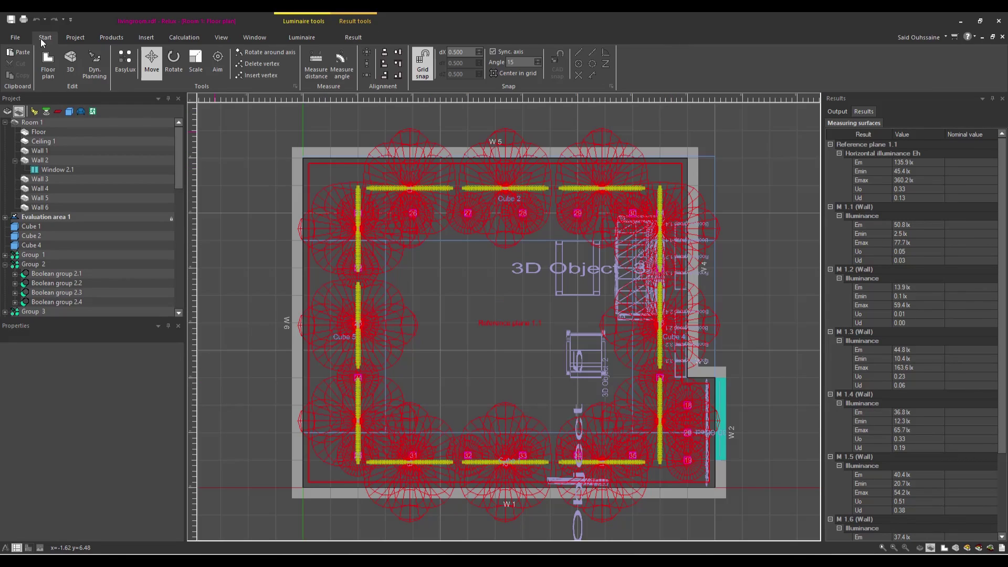
pyautogui.click(73, 63)
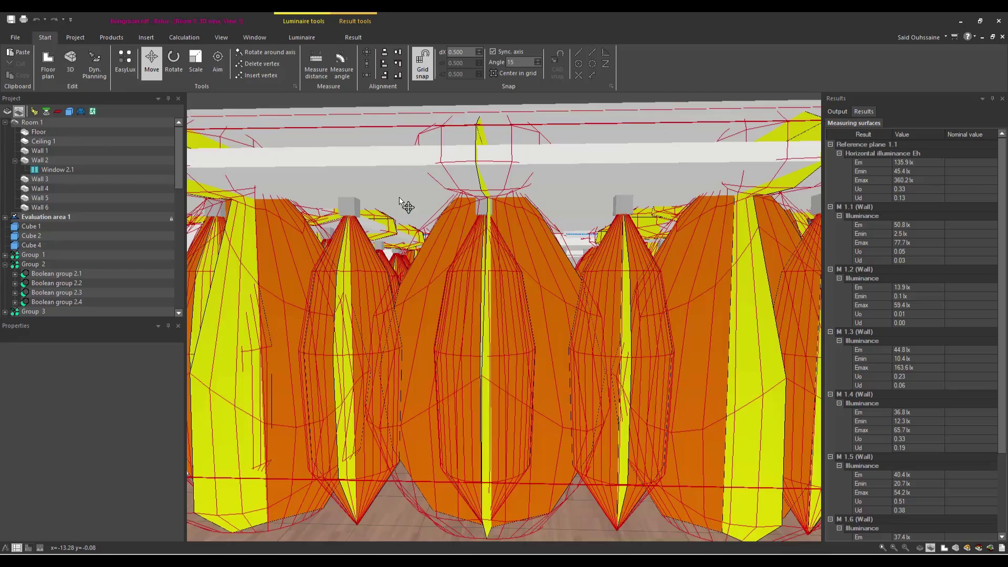
pyautogui.scroll(-5, 402, 194)
pyautogui.moveTo(473, 237); pyautogui.dragTo(427, 277)
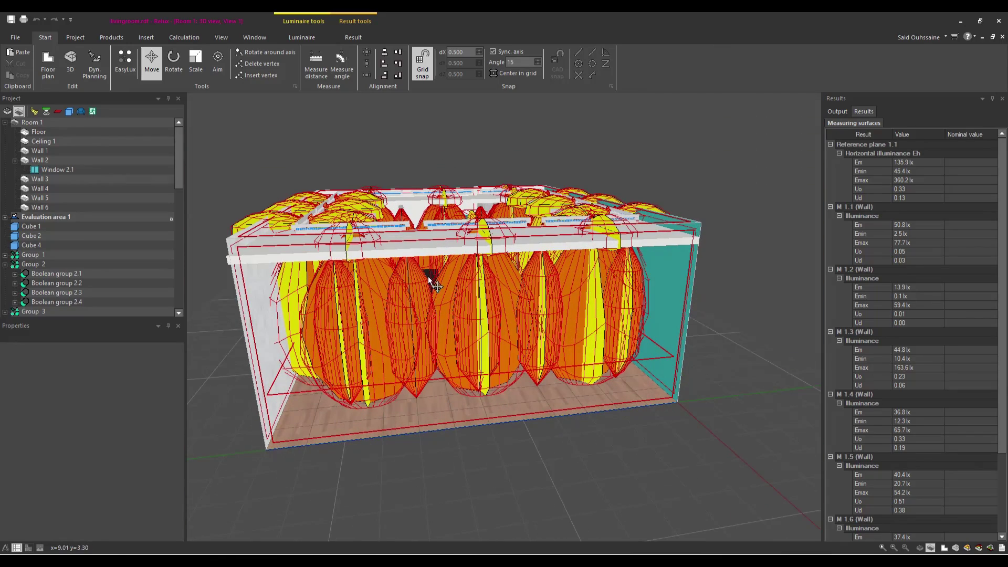
# Hide the luminaires' C-Planes and distribution solids, orbiting to face the teal wall
pyautogui.click(318, 38)
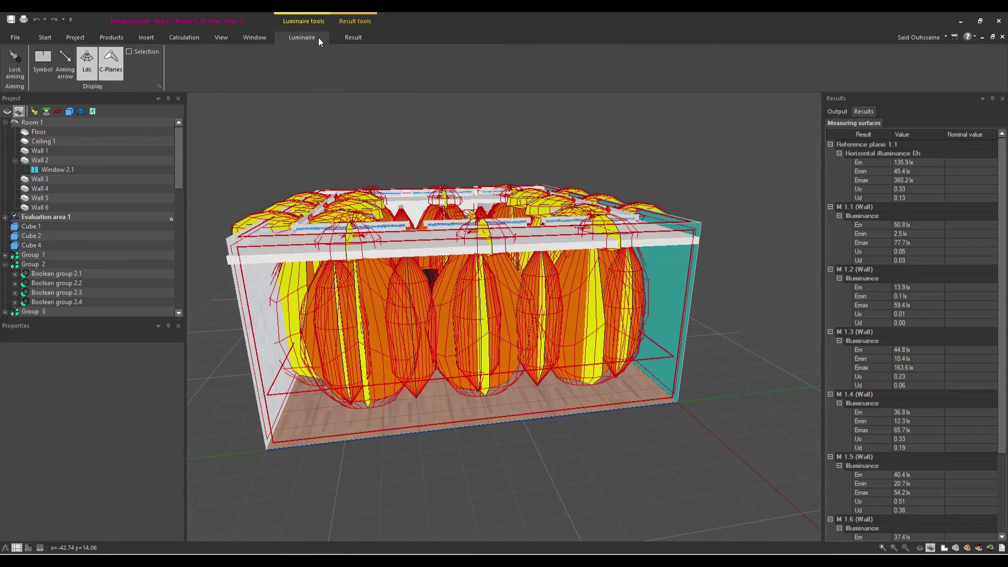
pyautogui.click(87, 63)
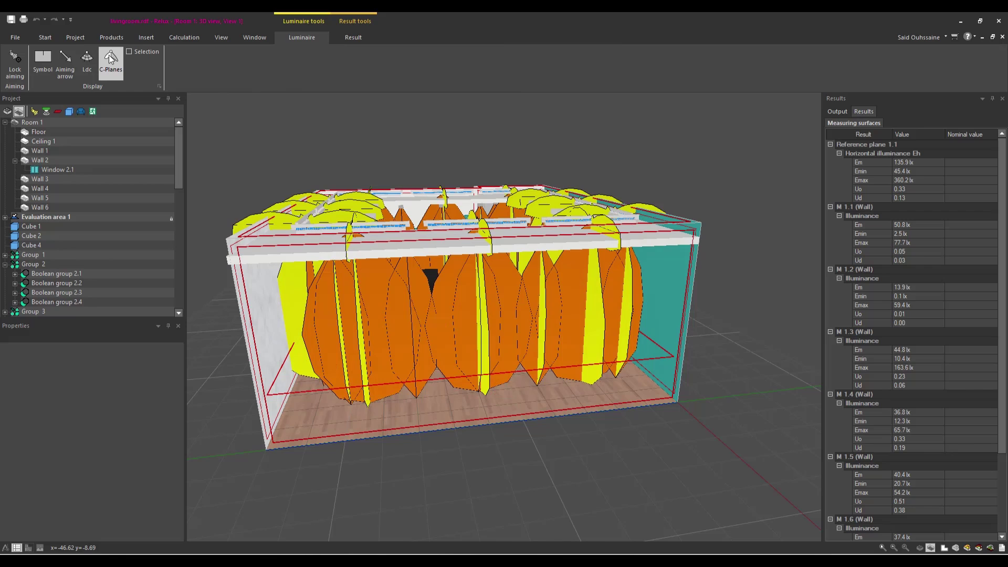
pyautogui.click(111, 59)
pyautogui.moveTo(428, 158); pyautogui.dragTo(473, 158, button='middle')
pyautogui.scroll(3, 507, 269)
pyautogui.scroll(3, 435, 268)
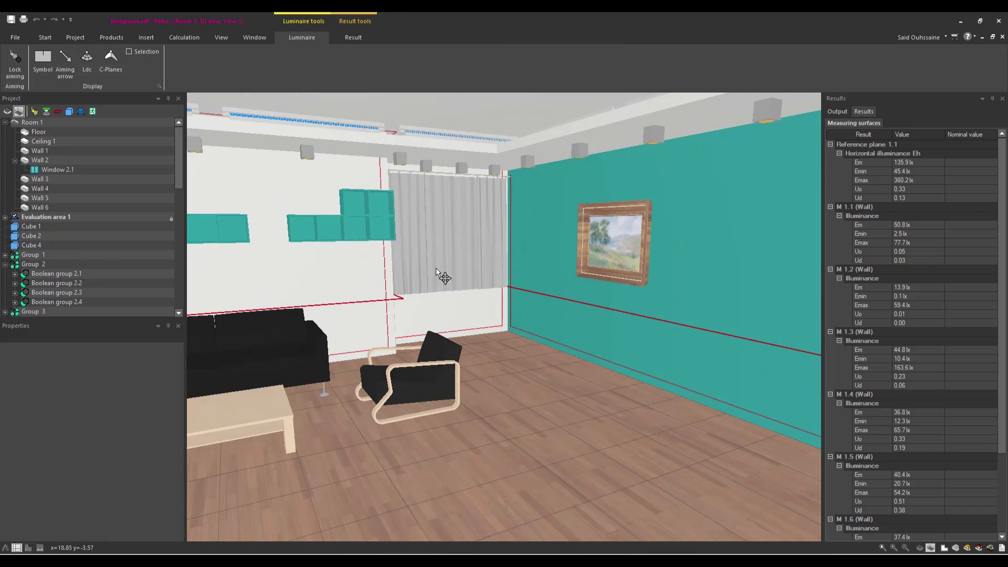
pyautogui.moveTo(435, 268); pyautogui.dragTo(517, 261, button='middle')
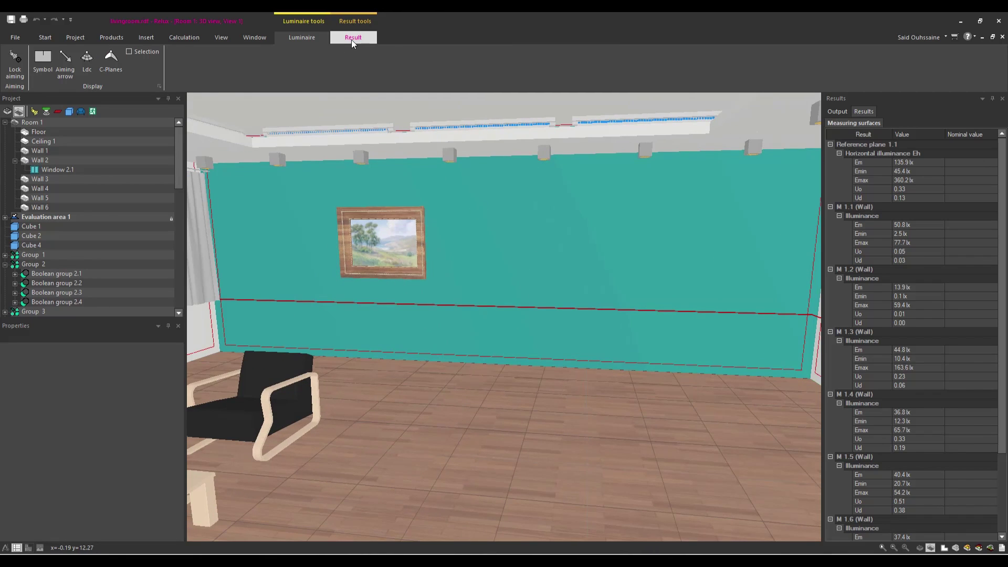
# Show the living room as 3D luminance, then as 3D false colours
pyautogui.click(352, 39)
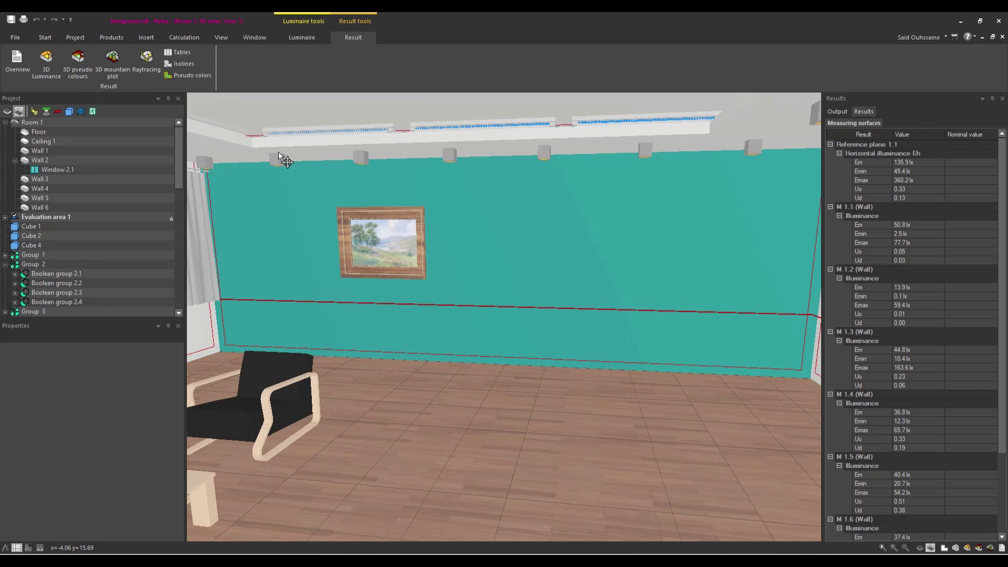
pyautogui.click(56, 73)
pyautogui.moveTo(304, 149)
pyautogui.mouseDown(button='middle')
pyautogui.moveTo(397, 256)
pyautogui.moveTo(408, 297)
pyautogui.mouseUp(button='middle')
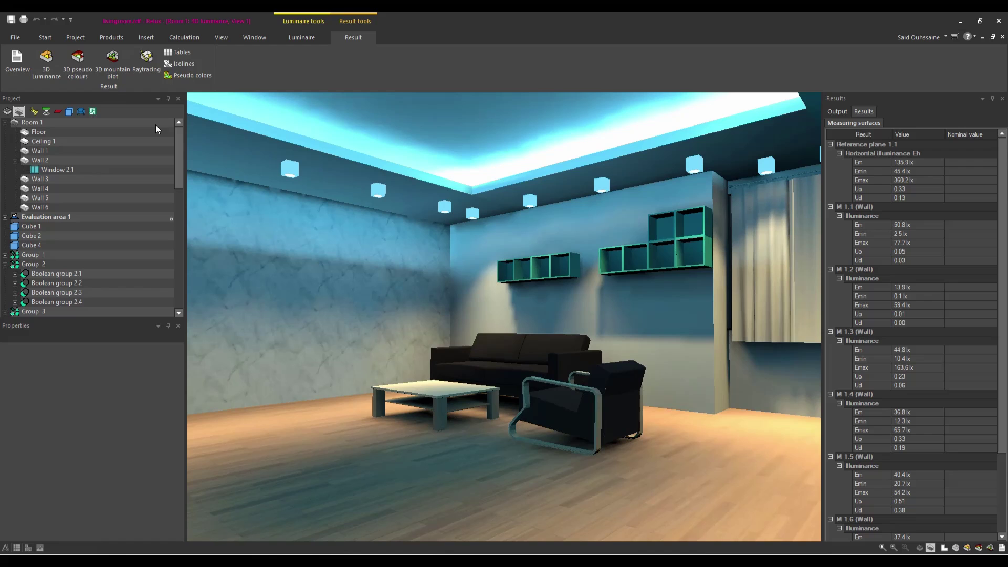
pyautogui.click(90, 75)
pyautogui.moveTo(559, 289)
pyautogui.mouseDown(button='middle')
pyautogui.moveTo(401, 289)
pyautogui.moveTo(436, 291)
pyautogui.mouseUp(button='middle')
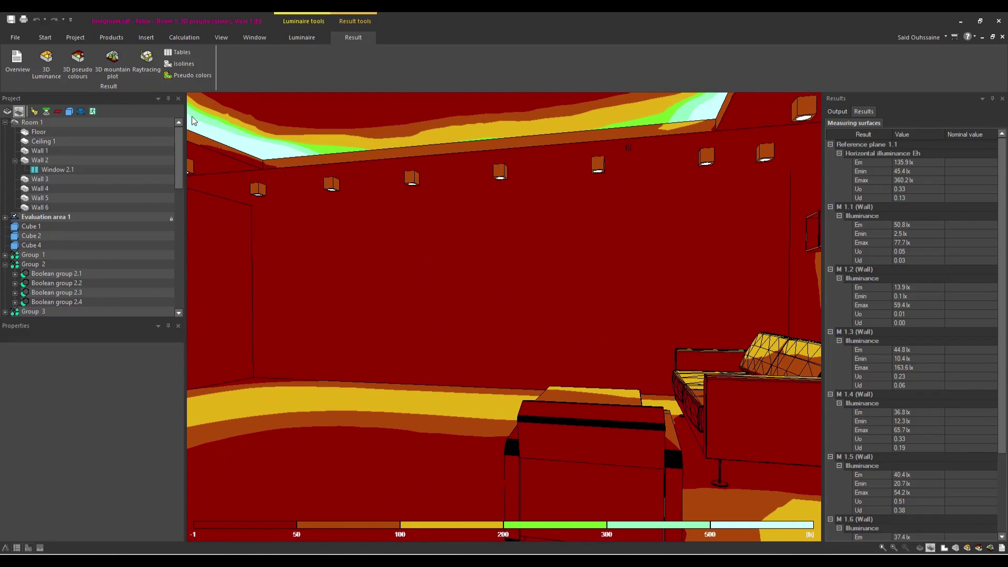
# Display illuminance as a rotated 3D mountain plot, then render with raytracing
pyautogui.click(116, 70)
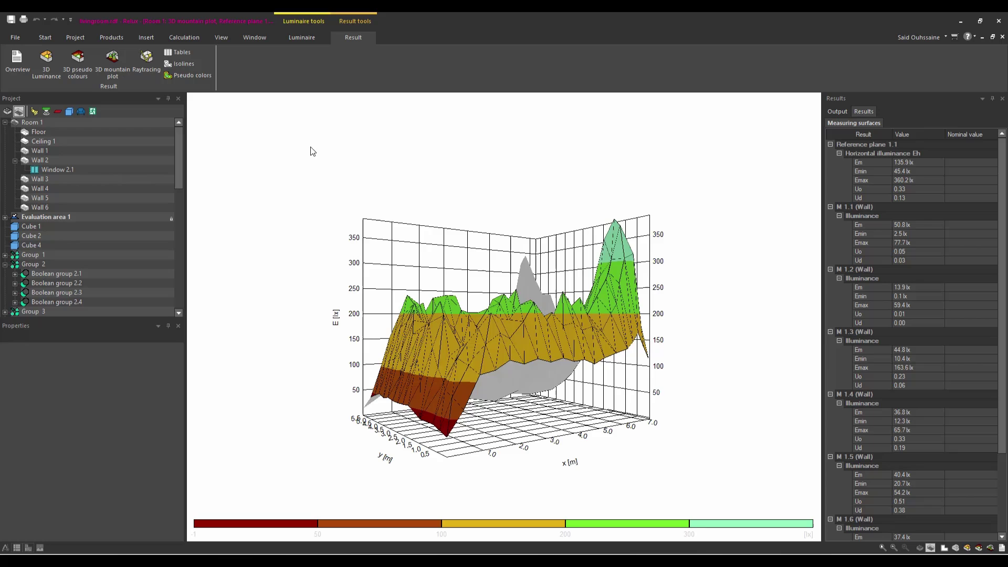
pyautogui.moveTo(311, 149); pyautogui.dragTo(213, 97, button='middle')
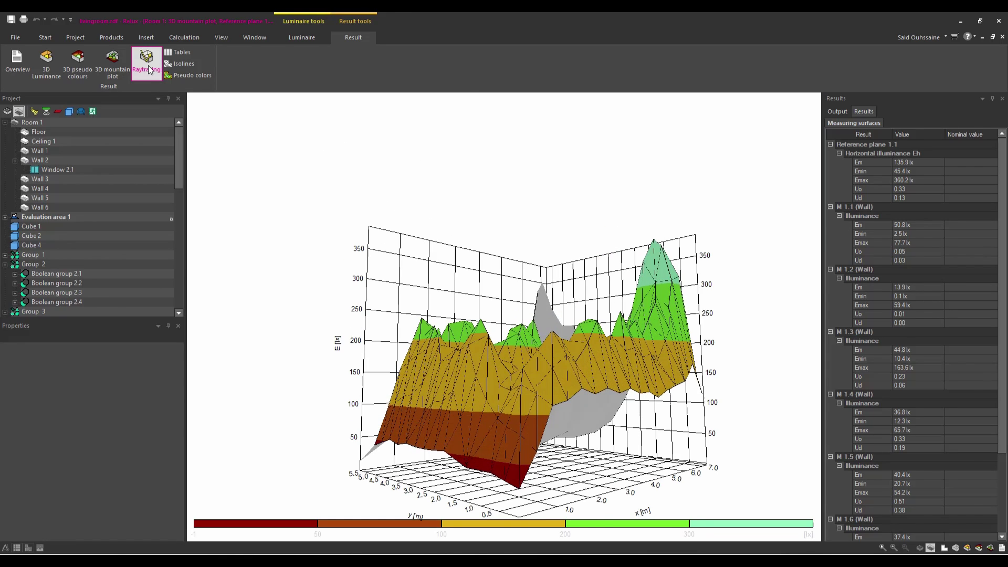
pyautogui.click(147, 61)
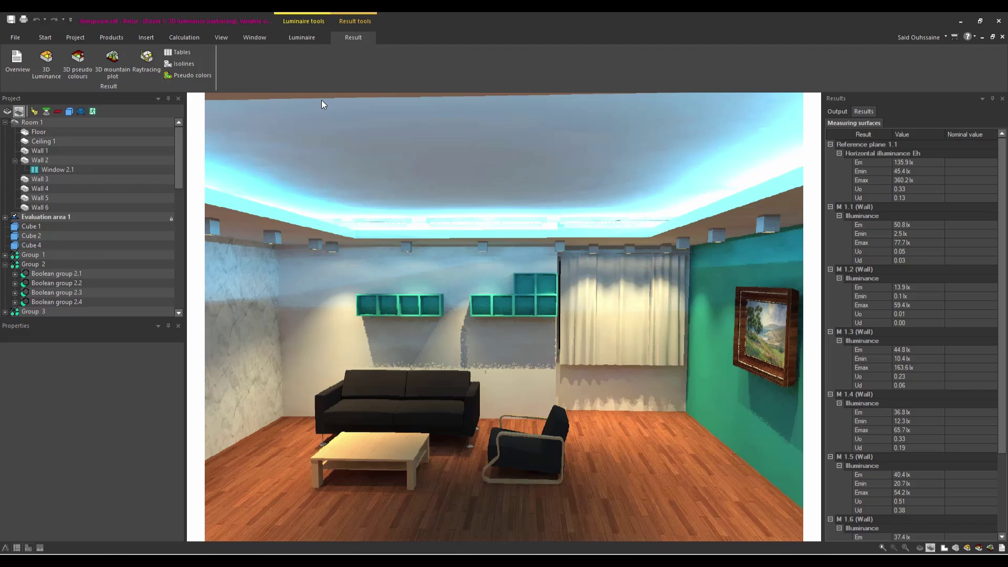
# Close the living room project without saving its changes
pyautogui.click(15, 38)
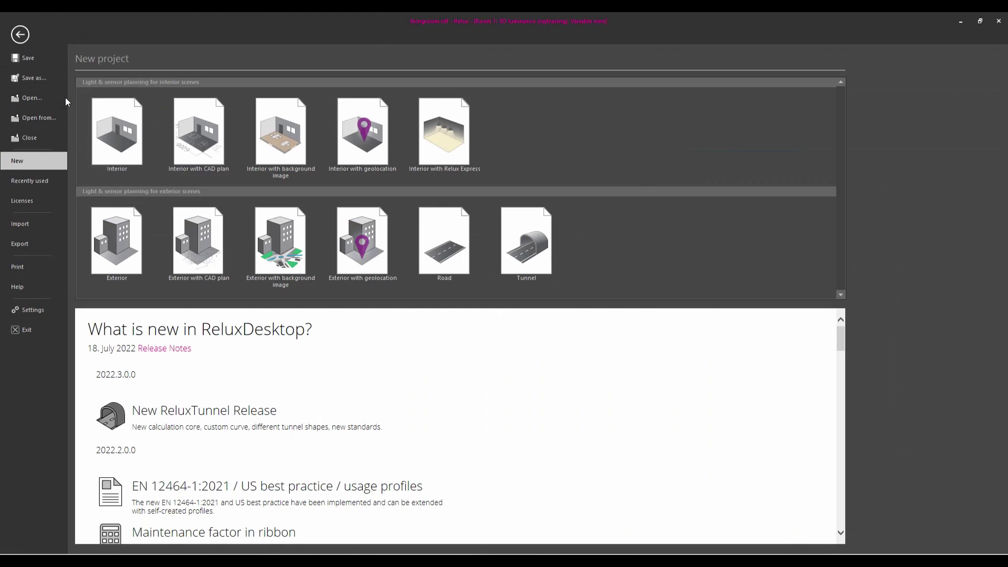
pyautogui.click(54, 138)
pyautogui.click(537, 309)
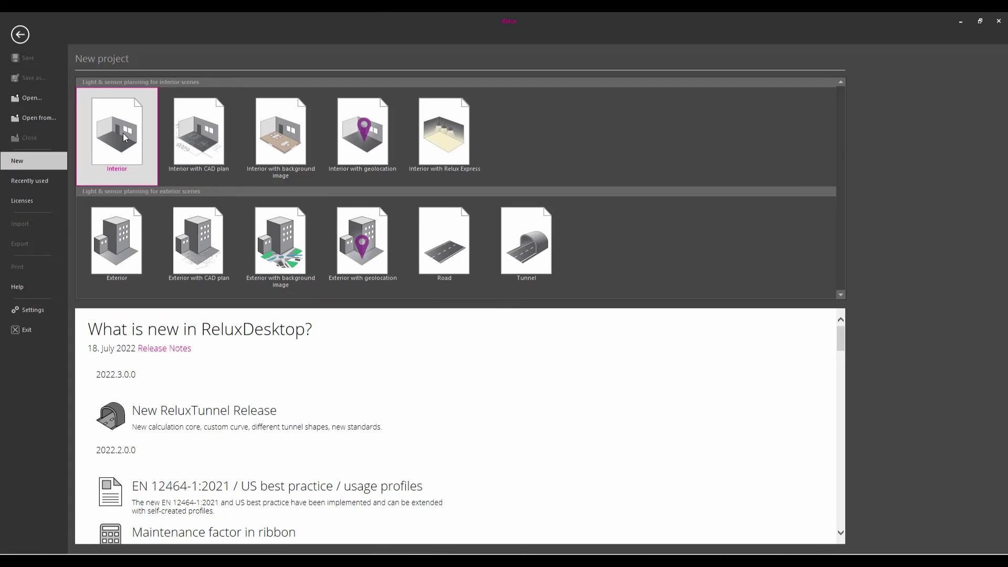
# Open meeting_room.rdf from Help > Sample projects
pyautogui.click(29, 290)
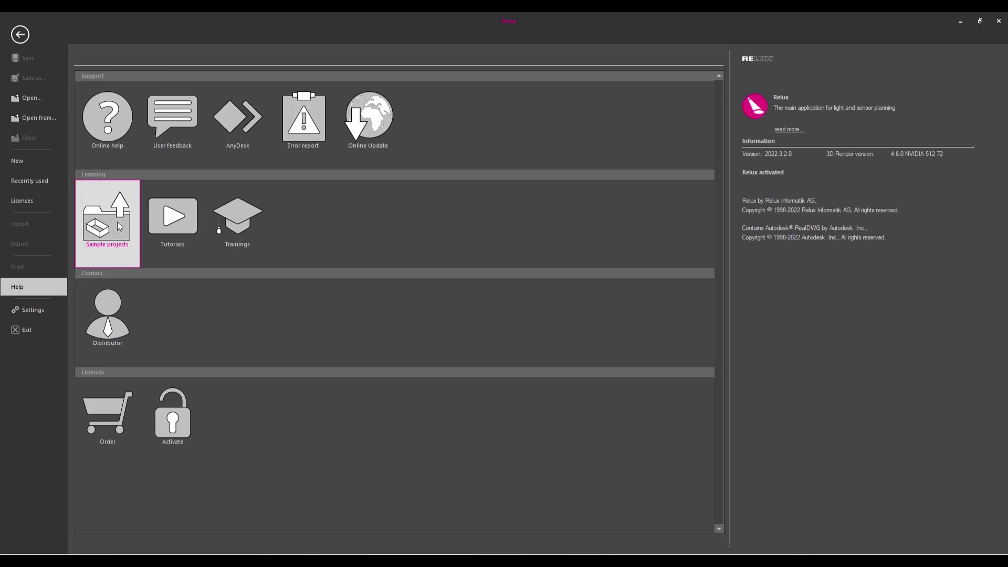
pyautogui.click(118, 227)
pyautogui.click(87, 131)
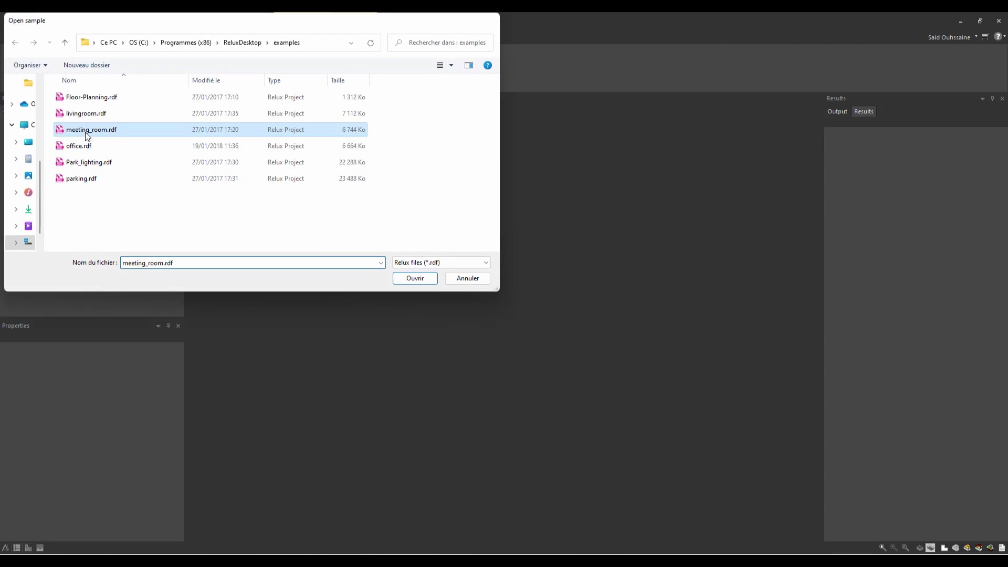
pyautogui.doubleClick(86, 133)
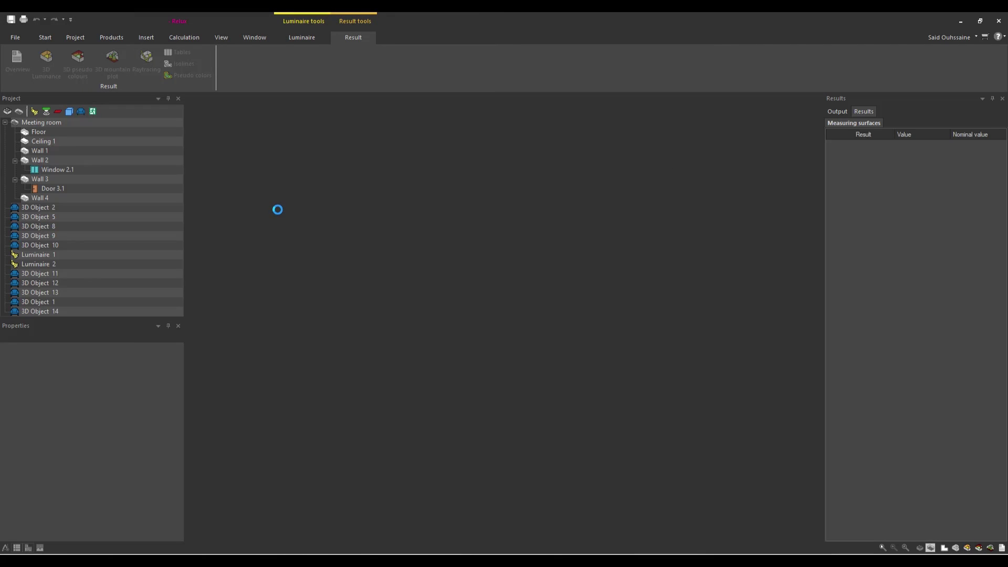
# Maximize the meeting room, show 3D luminance, and turn off C-Planes while orbiting
pyautogui.click(752, 196)
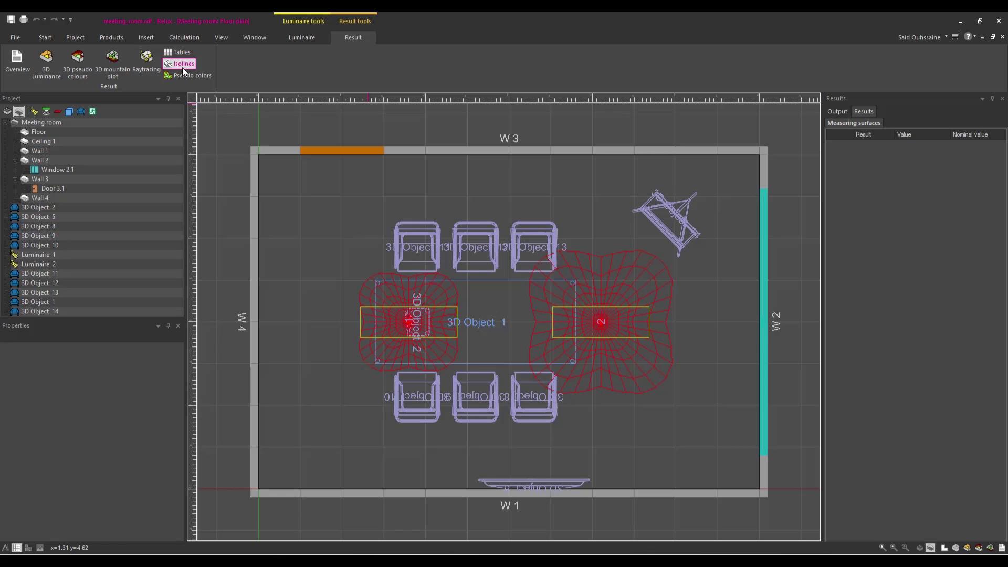
pyautogui.click(46, 60)
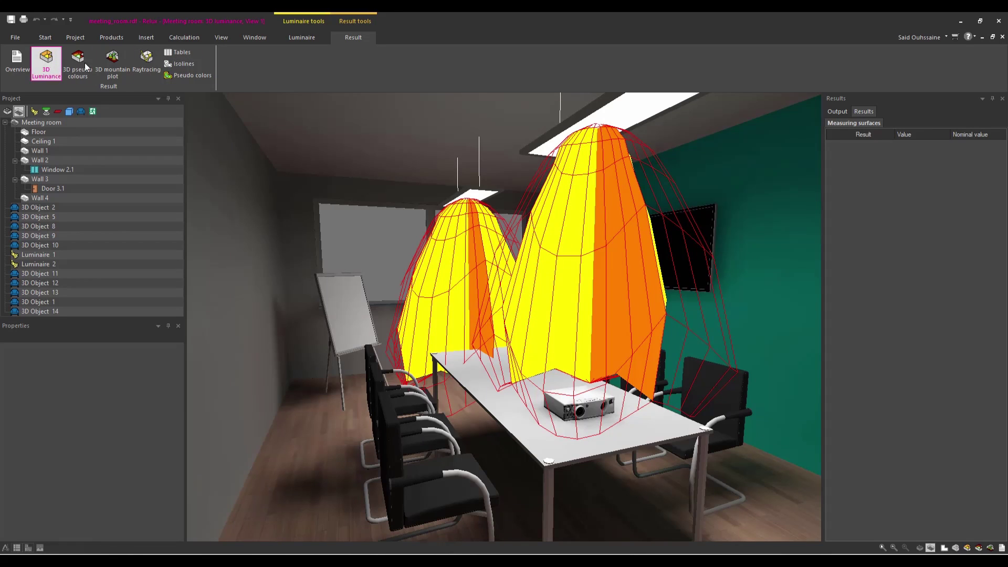
pyautogui.moveTo(410, 157); pyautogui.dragTo(388, 163)
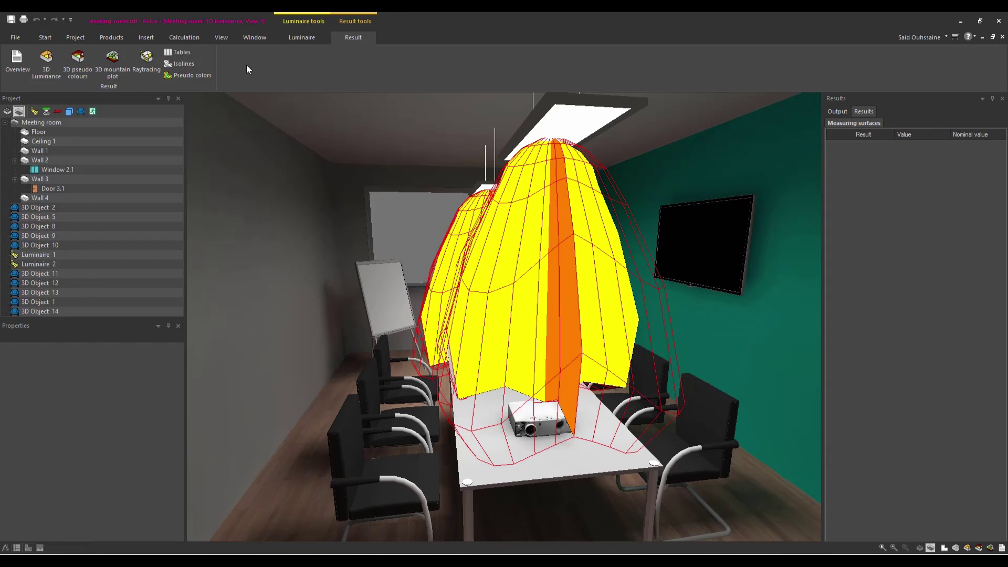
pyautogui.click(297, 39)
pyautogui.click(103, 63)
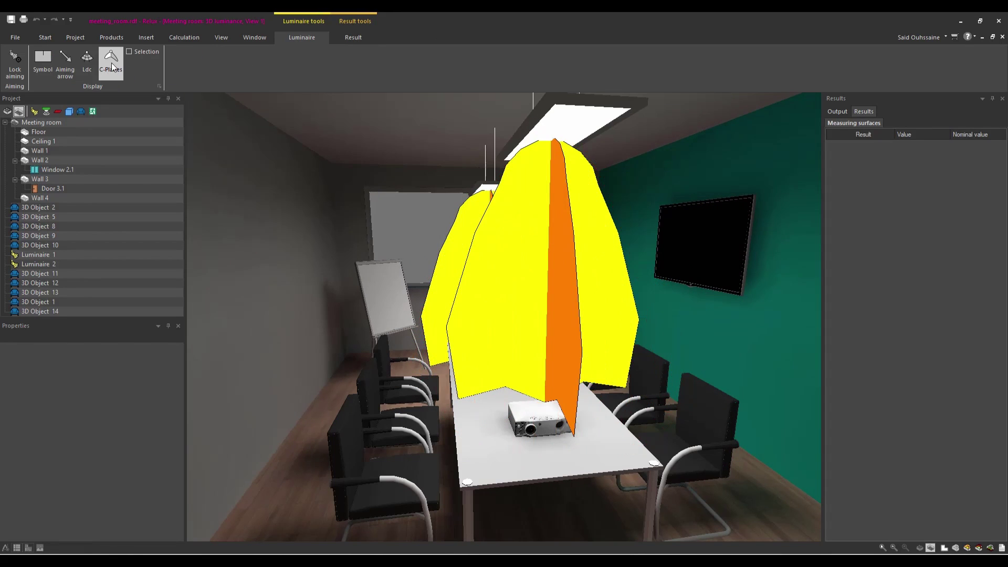
pyautogui.click(339, 36)
pyautogui.moveTo(495, 247); pyautogui.dragTo(335, 164)
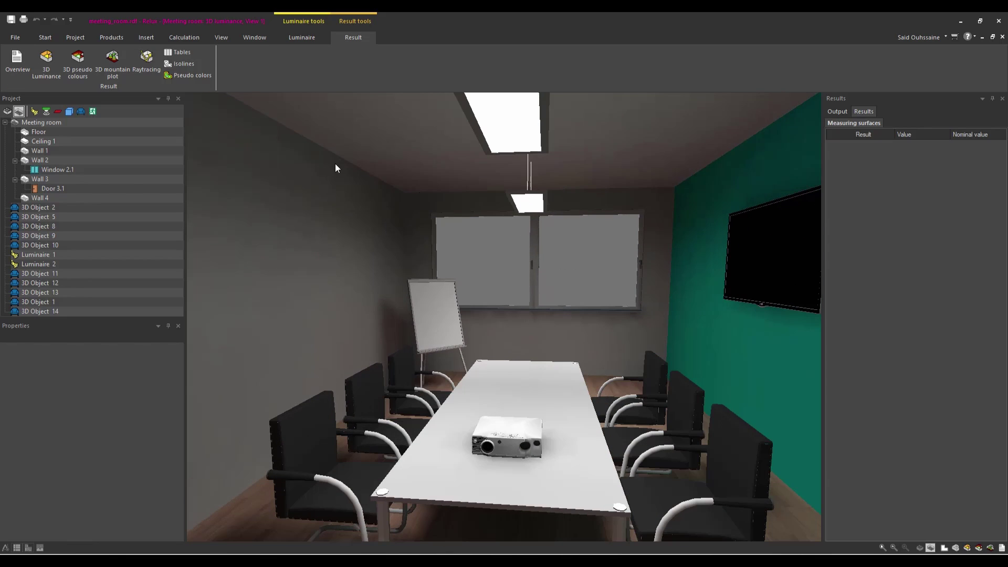
# Raytrace the meeting room, then inspect Luminaire 1 and Window 2.1 properties
pyautogui.click(145, 62)
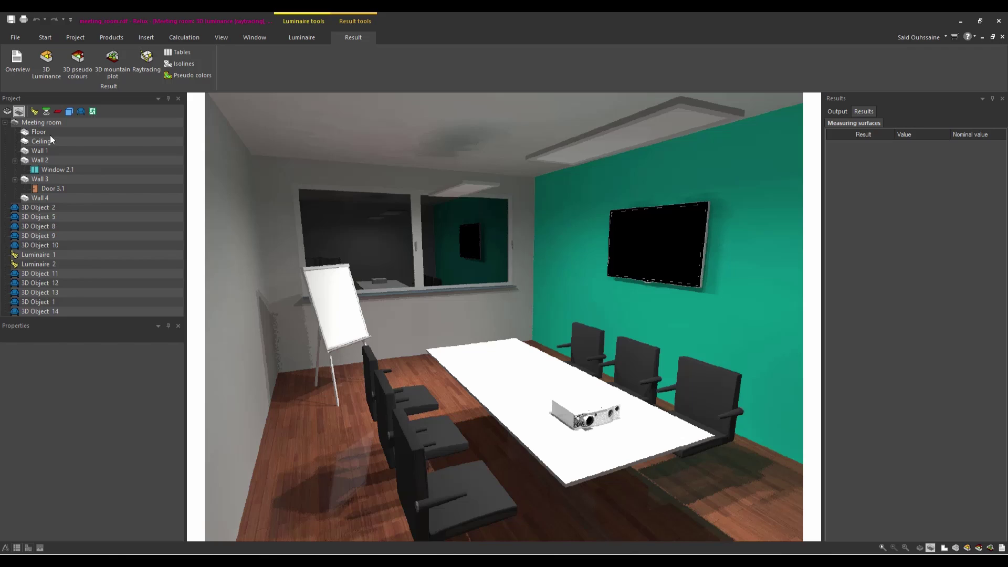
pyautogui.click(53, 207)
pyautogui.click(53, 255)
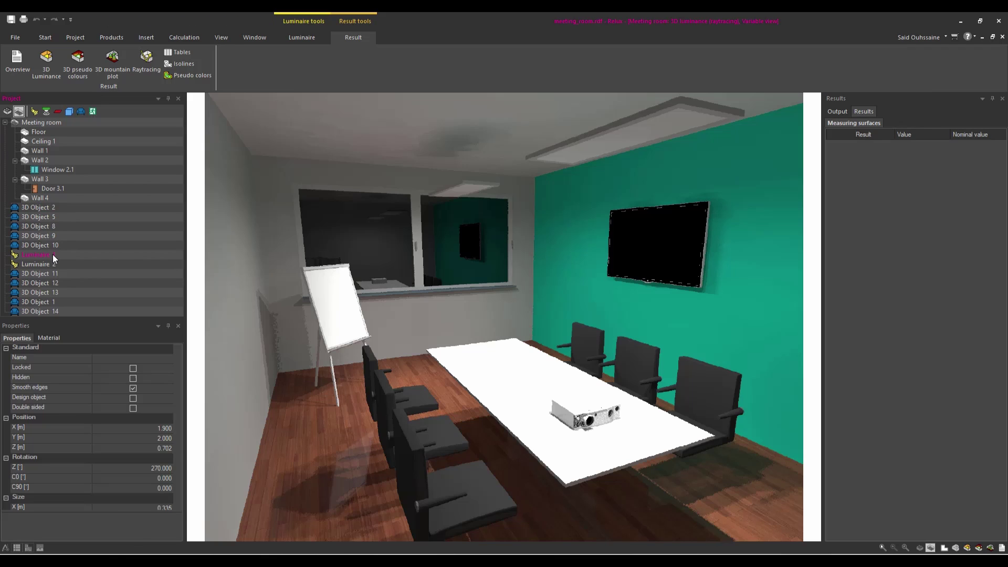
pyautogui.click(52, 172)
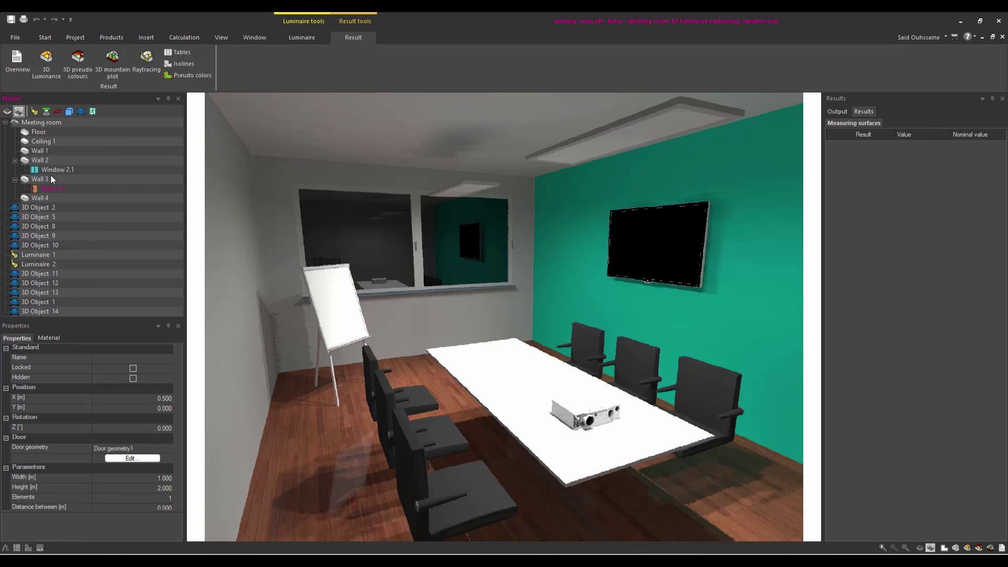
# Close the meeting room project without saving its changes
pyautogui.click(19, 38)
pyautogui.click(32, 138)
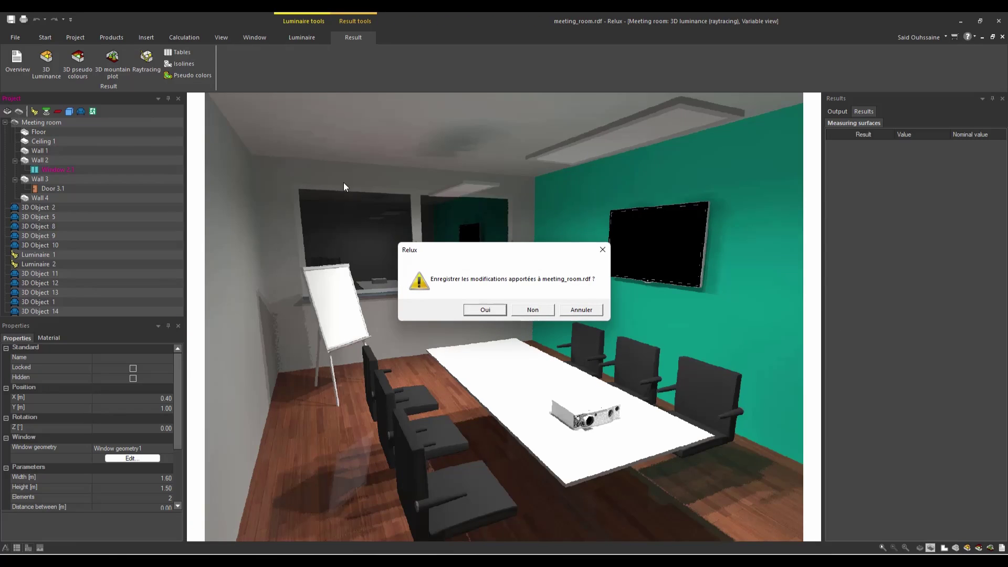
pyautogui.click(532, 309)
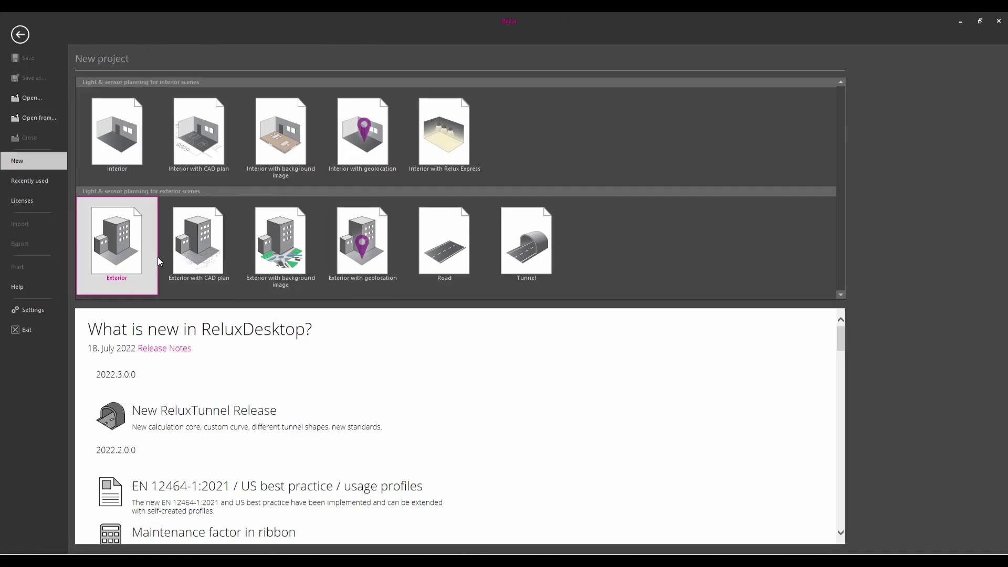
# Open office.rdf from Help > Sample projects
pyautogui.click(49, 287)
pyautogui.click(107, 221)
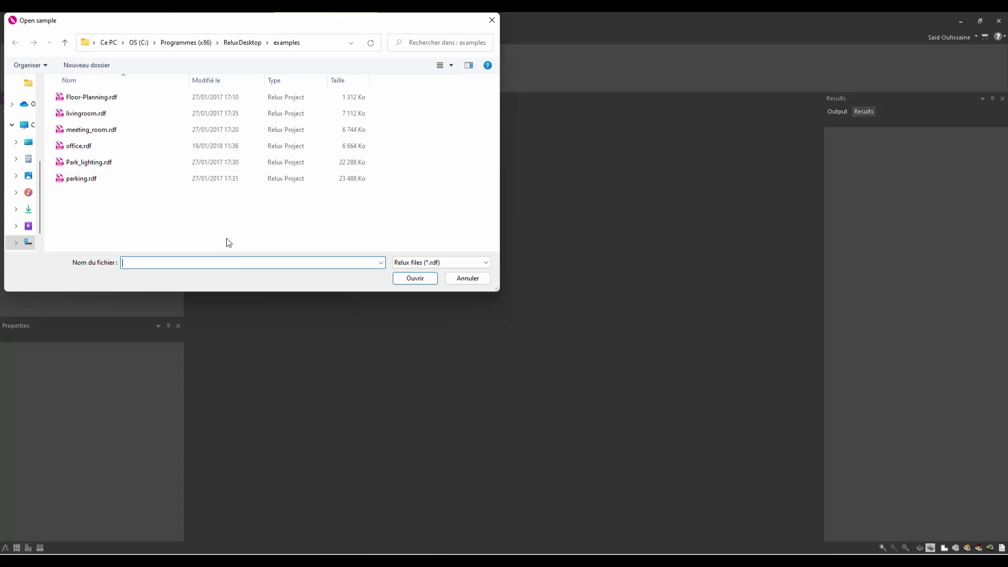
pyautogui.click(91, 147)
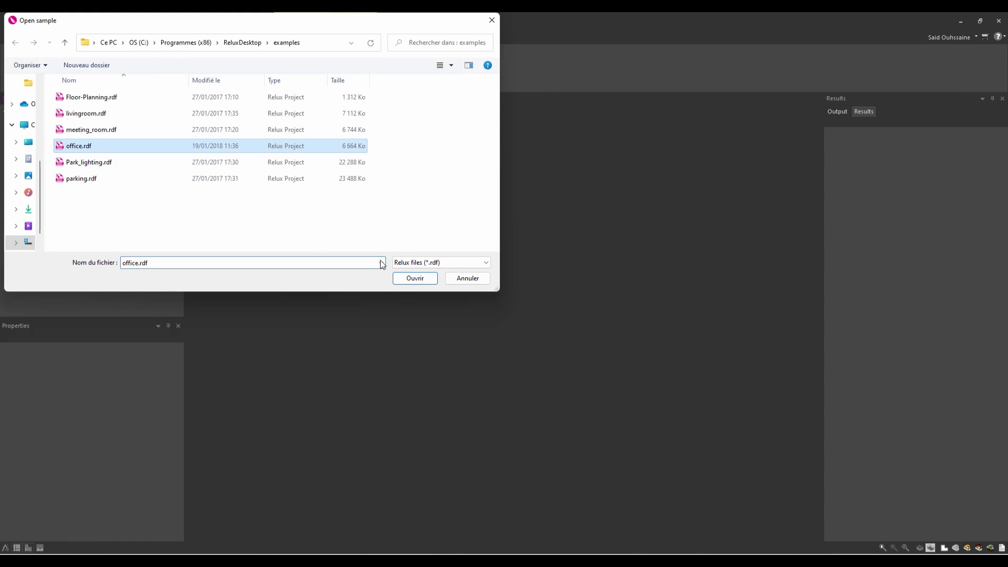
pyautogui.click(405, 276)
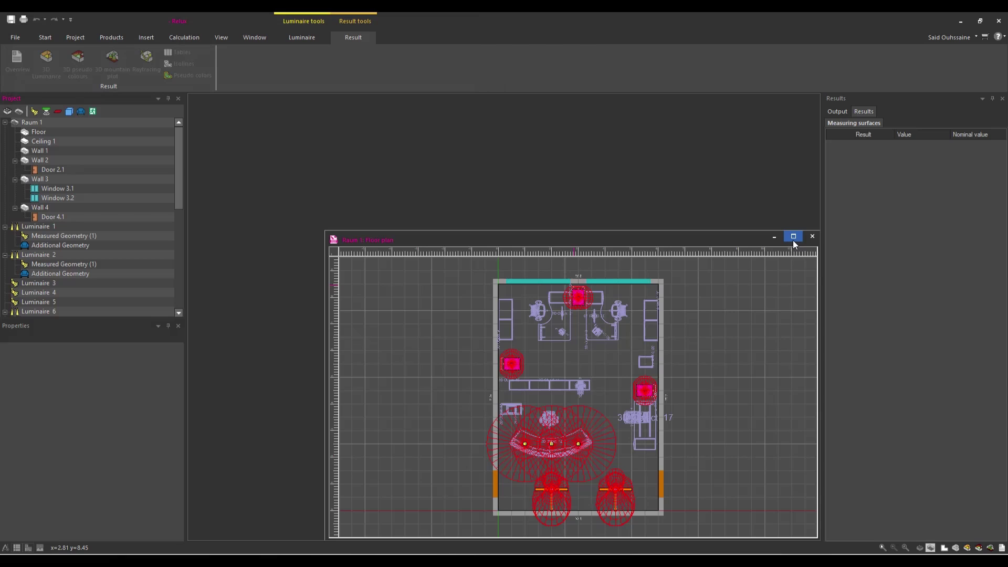
# Maximize the office floor plan and switch it to a 3D view
pyautogui.click(793, 237)
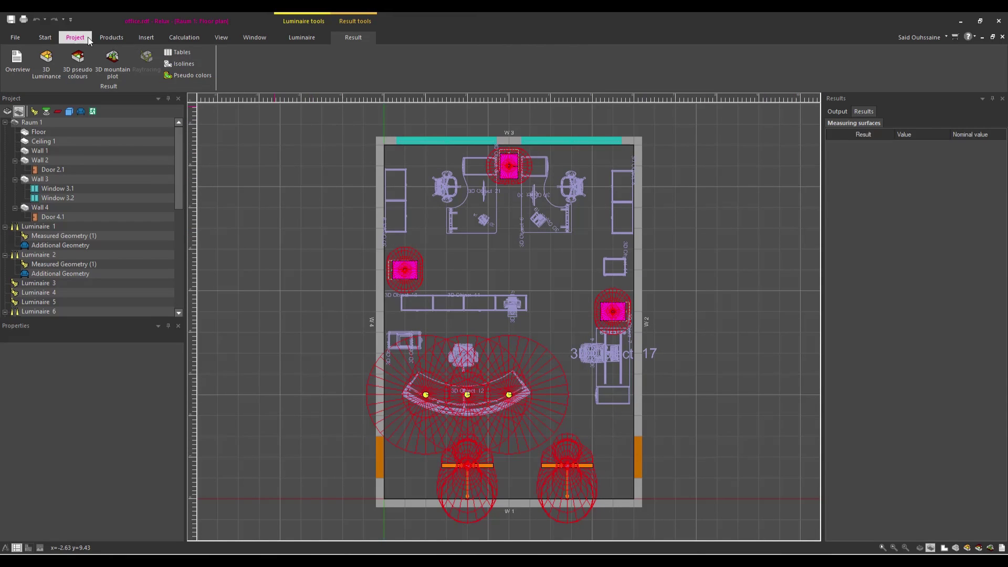
pyautogui.click(45, 37)
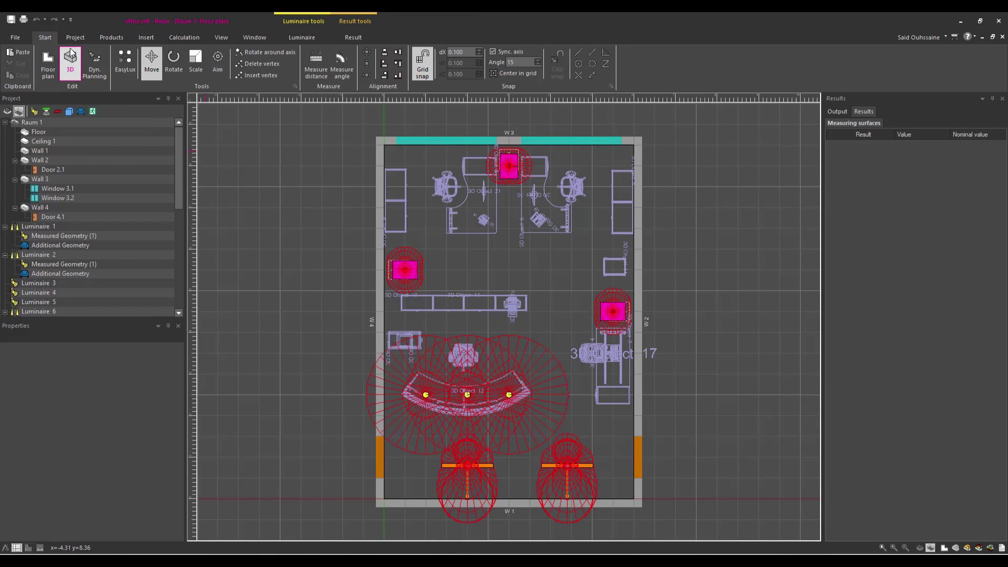
pyautogui.click(352, 37)
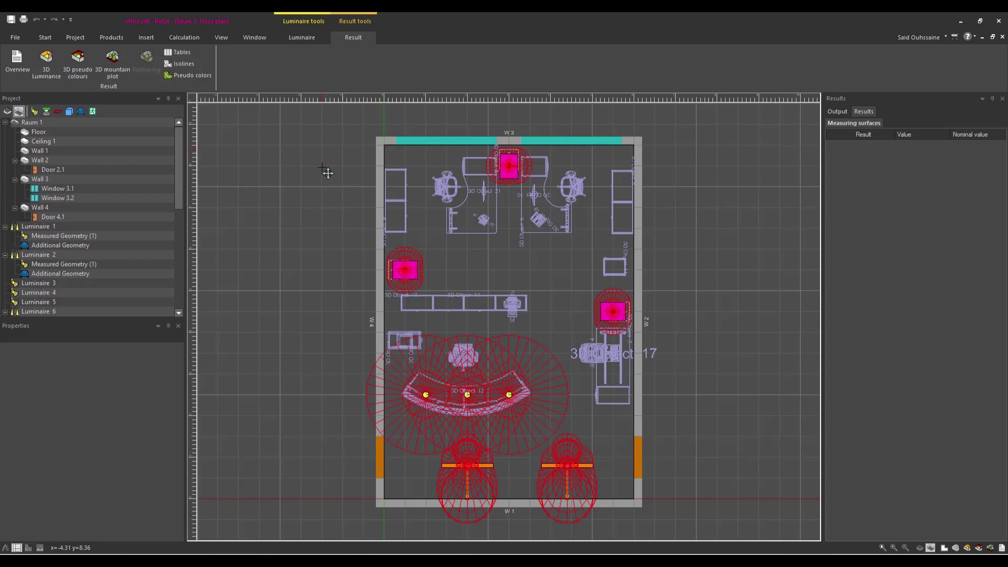
pyautogui.press('F3')
pyautogui.moveTo(367, 232)
pyautogui.mouseDown()
pyautogui.moveTo(457, 216)
pyautogui.moveTo(470, 258)
pyautogui.mouseUp()
# Hide the luminaires' Ldc shapes, C-planes, symbols and aiming arrows, centring the reception desk
pyautogui.click(301, 38)
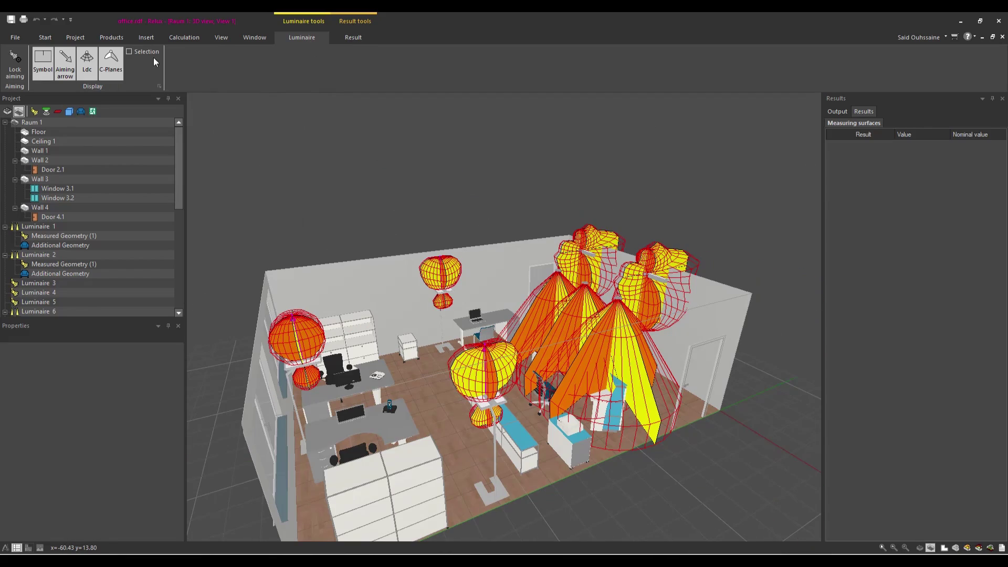
pyautogui.click(112, 61)
pyautogui.click(65, 59)
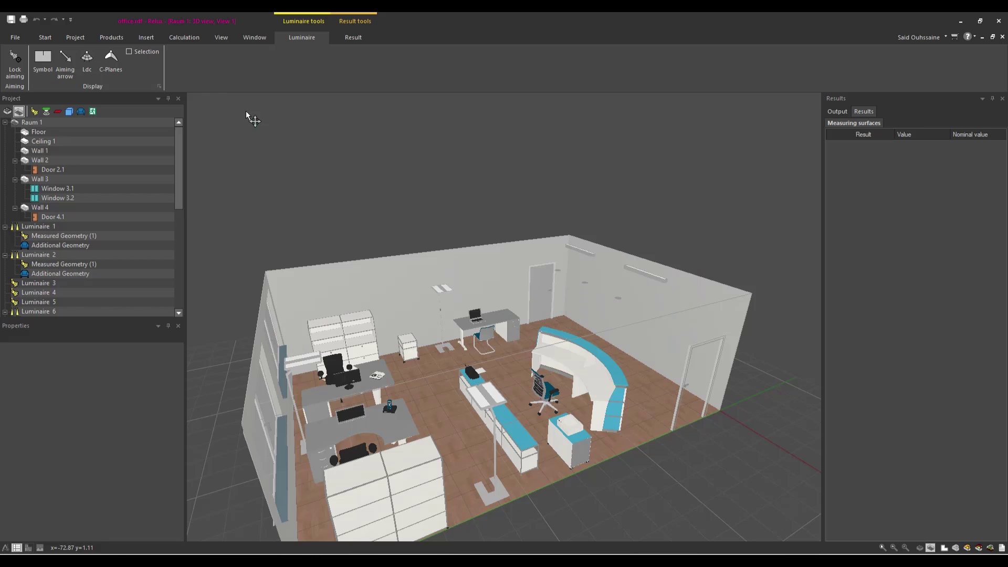
pyautogui.scroll(3, 508, 296)
pyautogui.scroll(5, 488, 331)
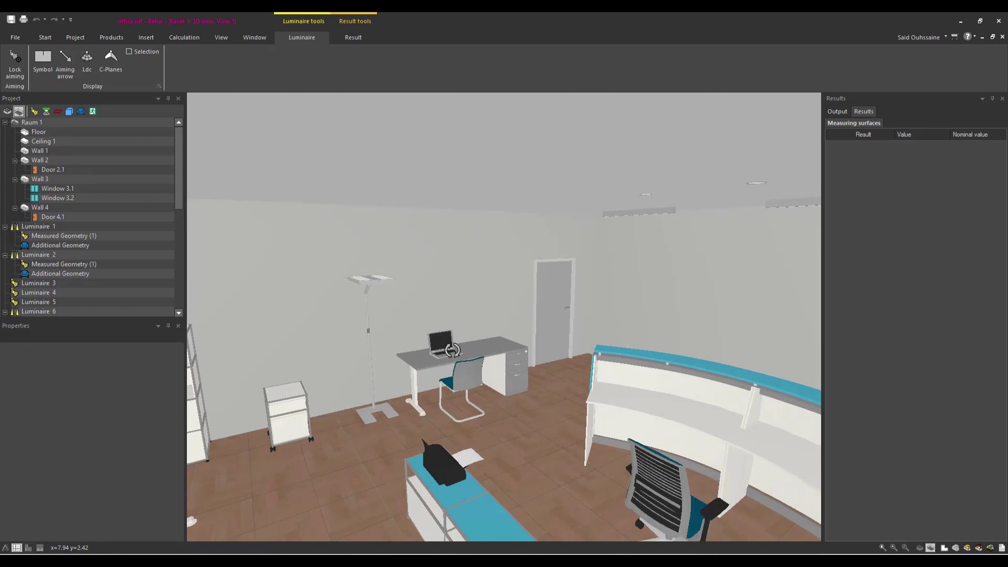
pyautogui.moveTo(452, 349); pyautogui.dragTo(642, 357, button='middle')
# Render the office as a 3D luminance view, turned toward the office area
pyautogui.click(359, 40)
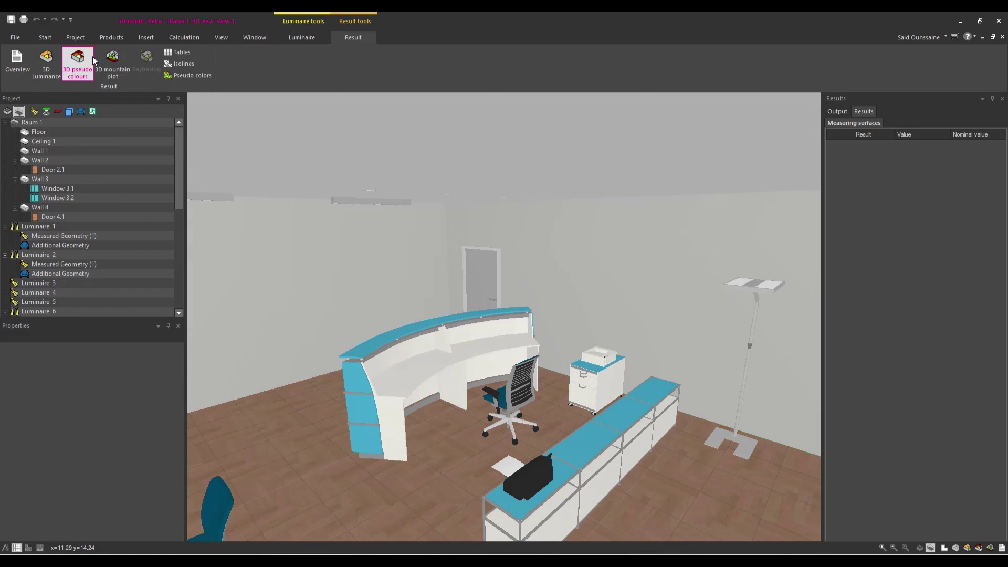
pyautogui.click(46, 63)
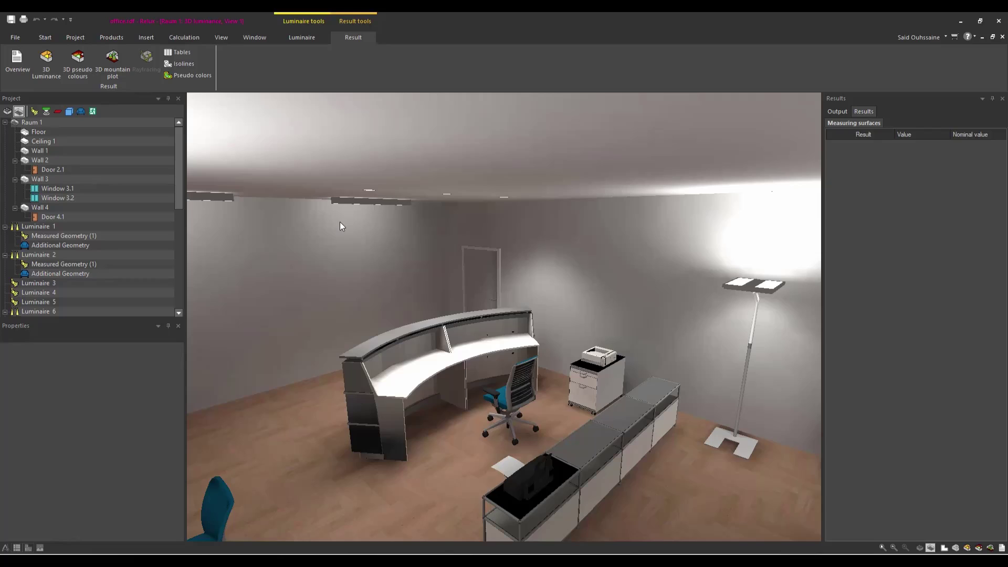
pyautogui.moveTo(709, 330); pyautogui.dragTo(456, 327, button='middle')
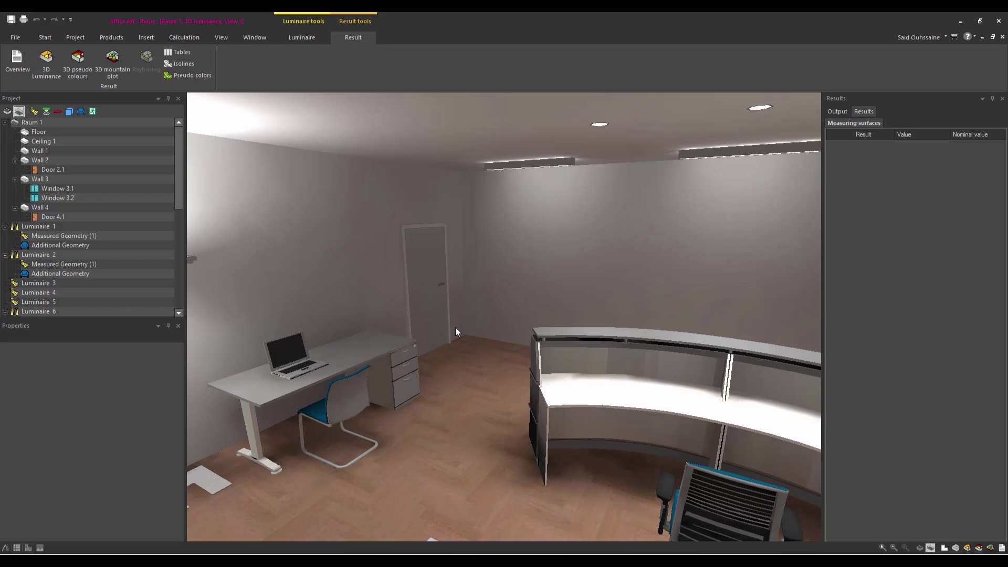
# Select Luminaire 1's Measured Geometry, viewing the floor-lamp desk and reception desk
pyautogui.moveTo(472, 290); pyautogui.dragTo(470, 305, button='middle')
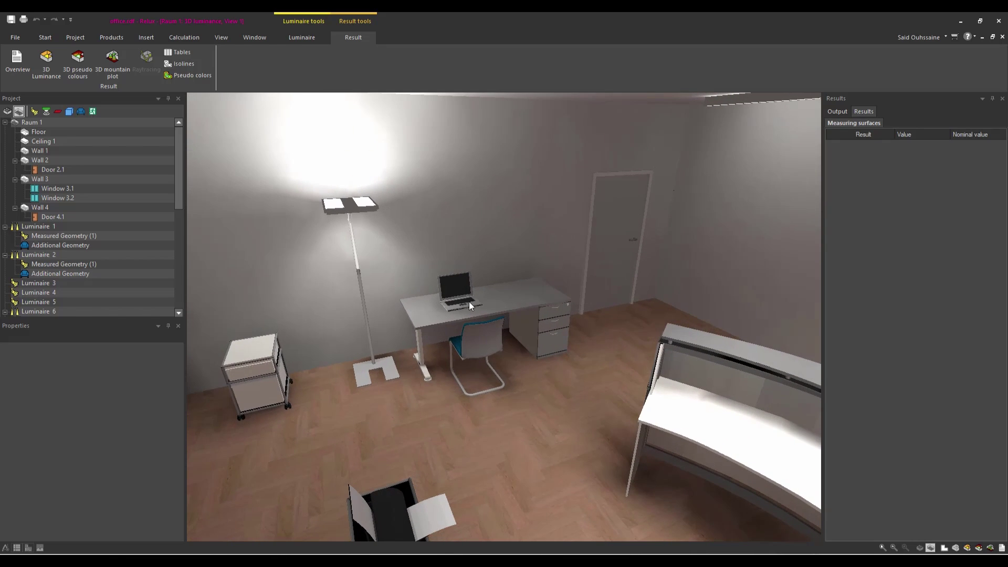
pyautogui.click(81, 236)
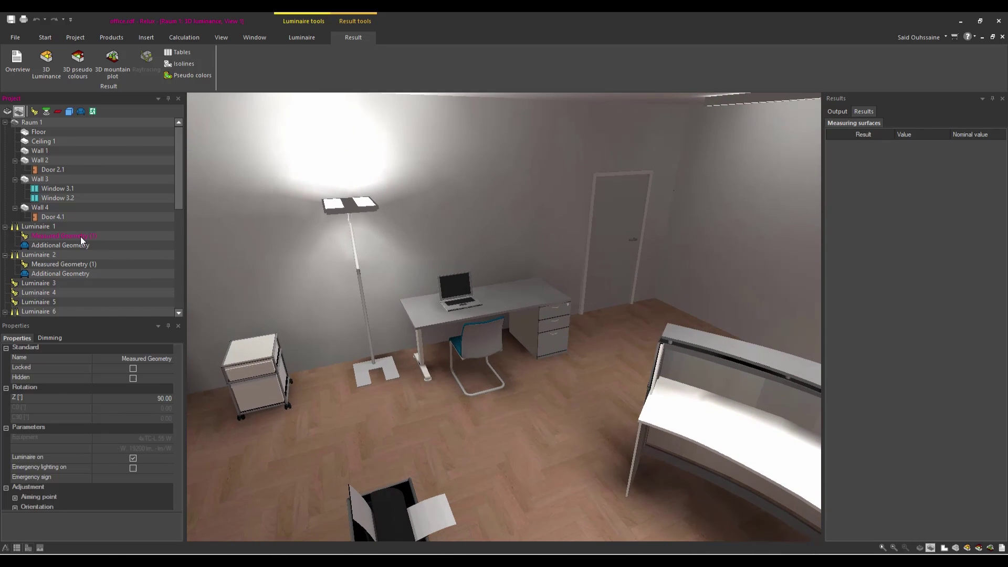
pyautogui.moveTo(352, 283); pyautogui.dragTo(250, 147, button='middle')
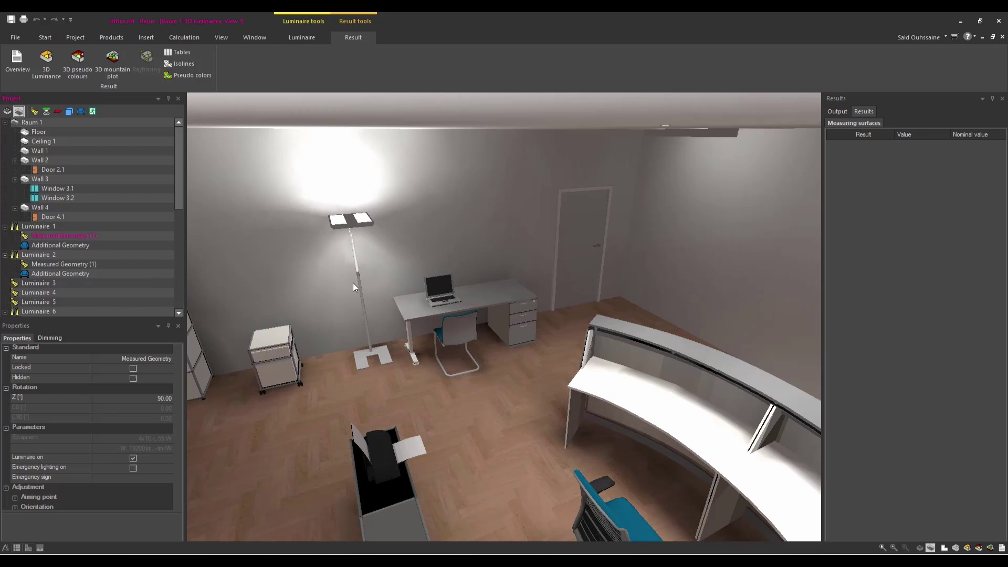
# Return to the plain 3D view and delete Luminaire 2
pyautogui.click(47, 36)
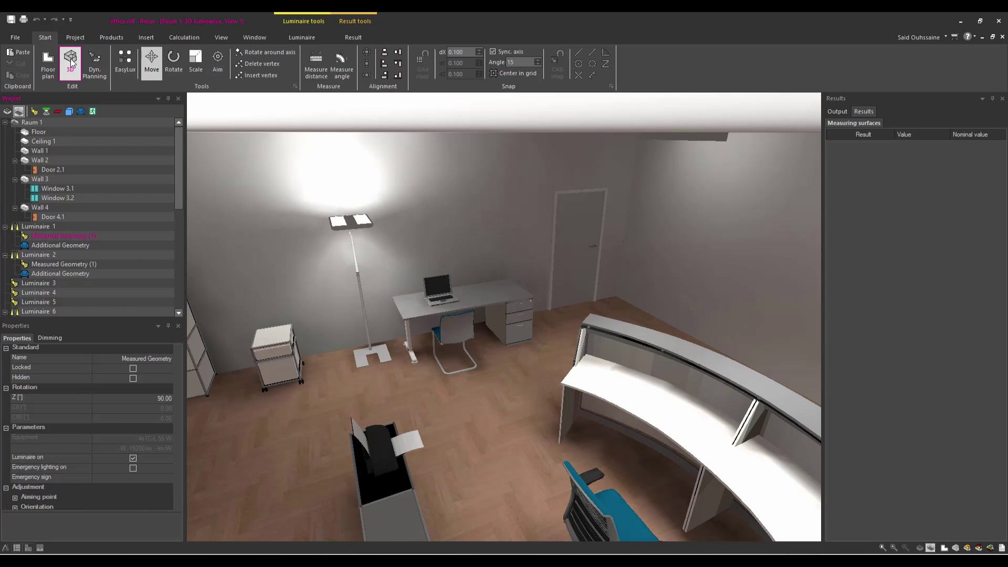
pyautogui.click(70, 59)
pyautogui.scroll(-3, 379, 256)
pyautogui.moveTo(378, 256); pyautogui.dragTo(362, 228, button='middle')
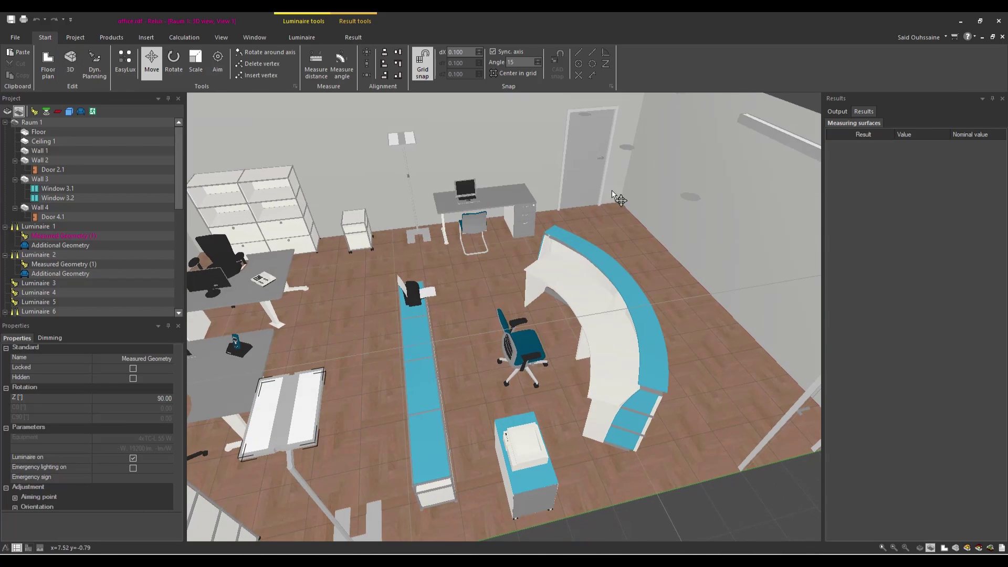
pyautogui.scroll(2, 363, 228)
pyautogui.click(54, 254)
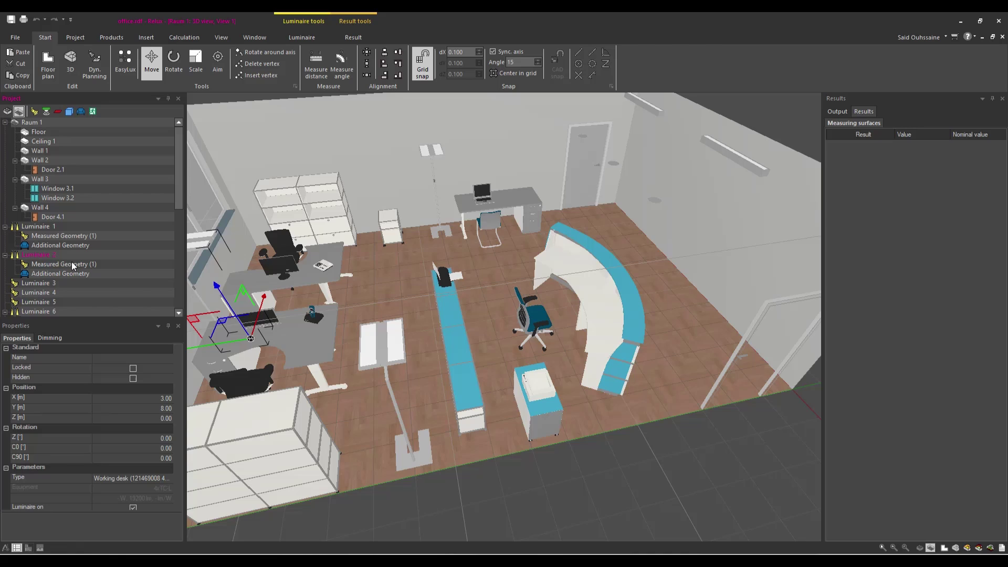
pyautogui.scroll(-3, 315, 322)
pyautogui.moveTo(315, 322)
pyautogui.mouseDown(button='middle')
pyautogui.moveTo(340, 292)
pyautogui.moveTo(462, 308)
pyautogui.moveTo(191, 272)
pyautogui.mouseUp(button='middle')
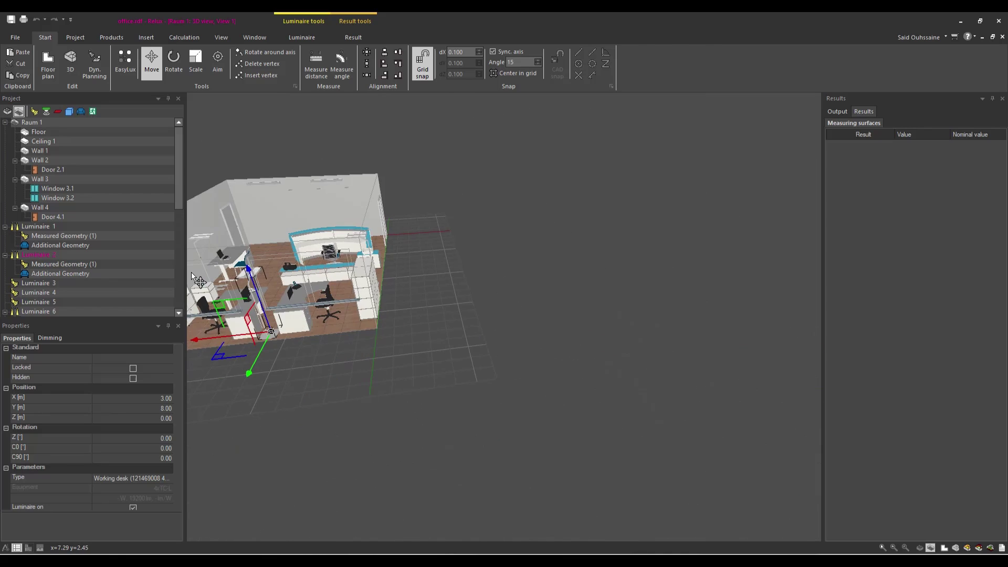
pyautogui.scroll(3, 192, 271)
pyautogui.press('Delete')
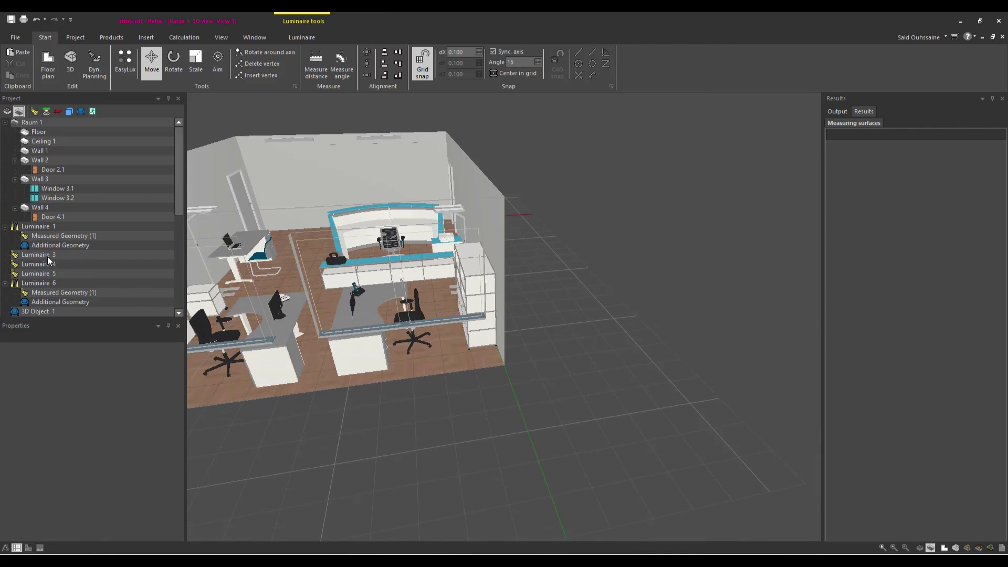
# Check Luminaire 4 and a window-side ceiling luminaire, then deselect and view the whole room
pyautogui.moveTo(366, 238); pyautogui.dragTo(604, 260, button='middle')
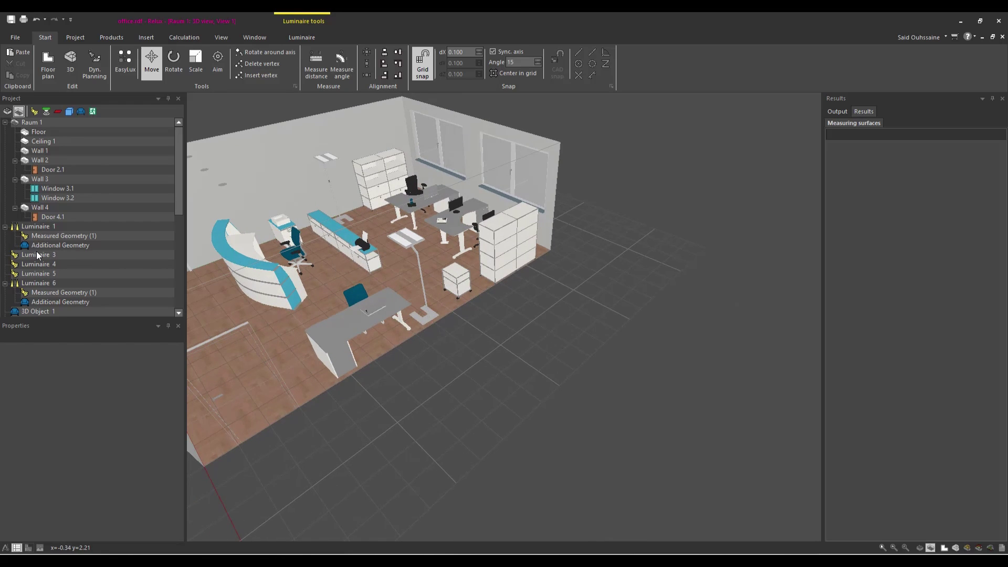
pyautogui.click(42, 265)
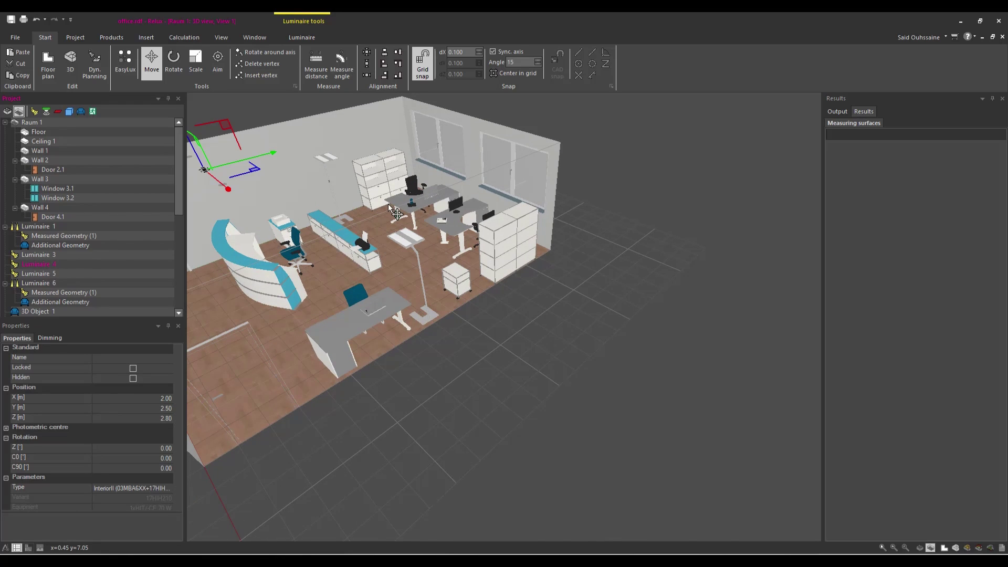
pyautogui.scroll(2, 338, 191)
pyautogui.scroll(2, 316, 182)
pyautogui.scroll(2, 359, 170)
pyautogui.click(370, 180)
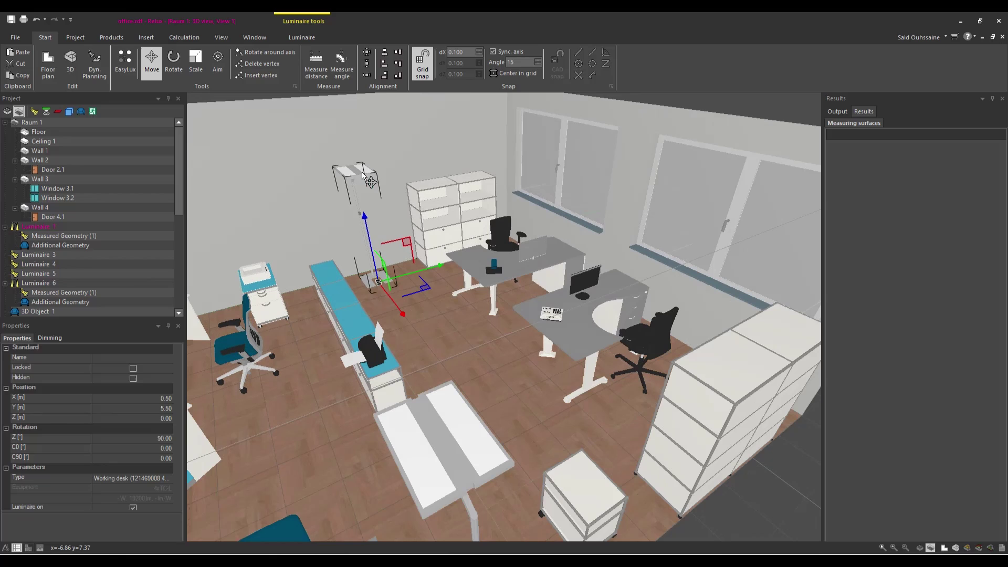
pyautogui.press('Escape')
pyautogui.scroll(-3, 362, 169)
pyautogui.scroll(-3, 363, 196)
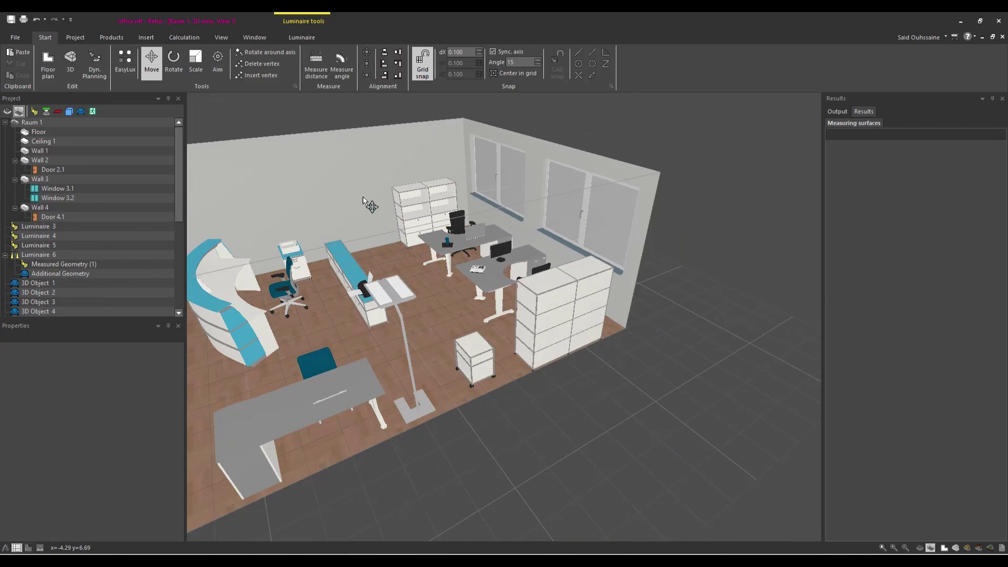
pyautogui.moveTo(364, 196); pyautogui.dragTo(192, 211, button='middle')
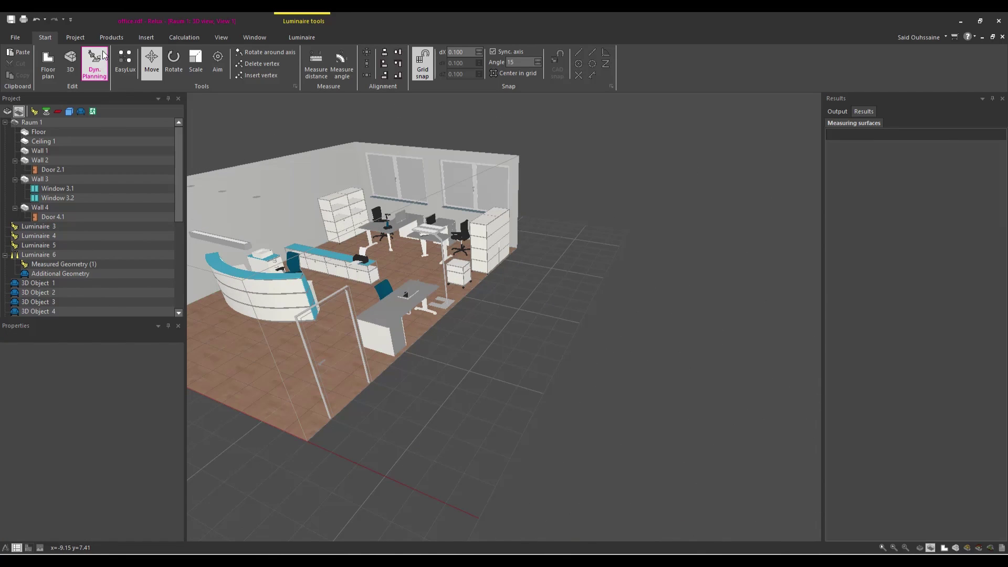
# Place a surface-mounted ceiling luminaire (Luminaire 9) and view the office from an oblique overhead angle
pyautogui.click(146, 39)
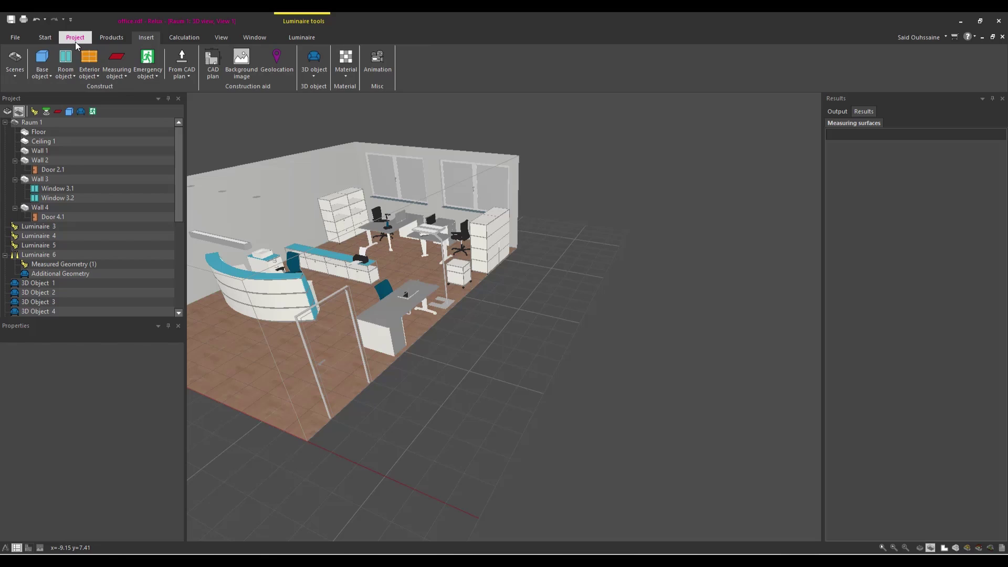
pyautogui.click(114, 38)
pyautogui.click(50, 62)
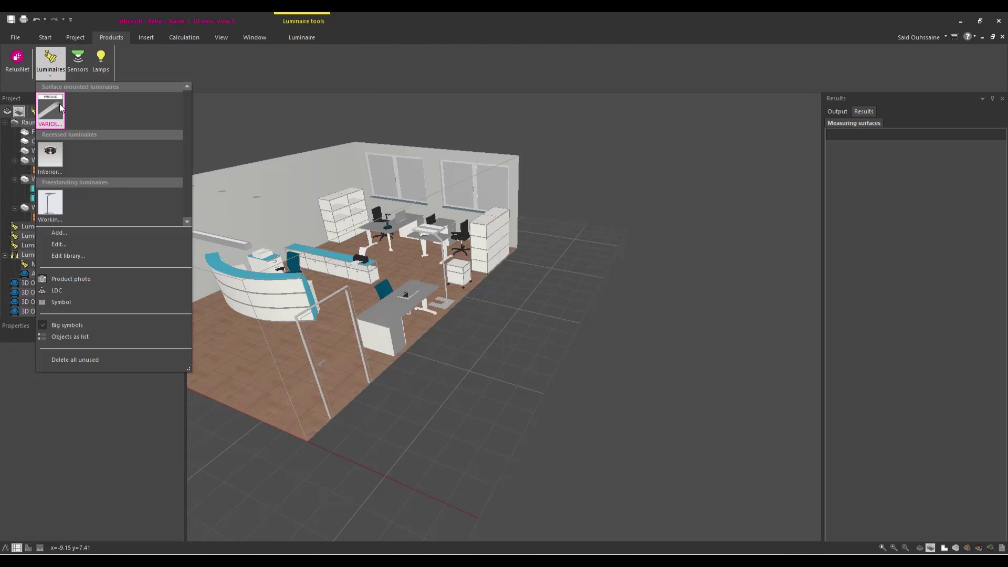
pyautogui.click(51, 156)
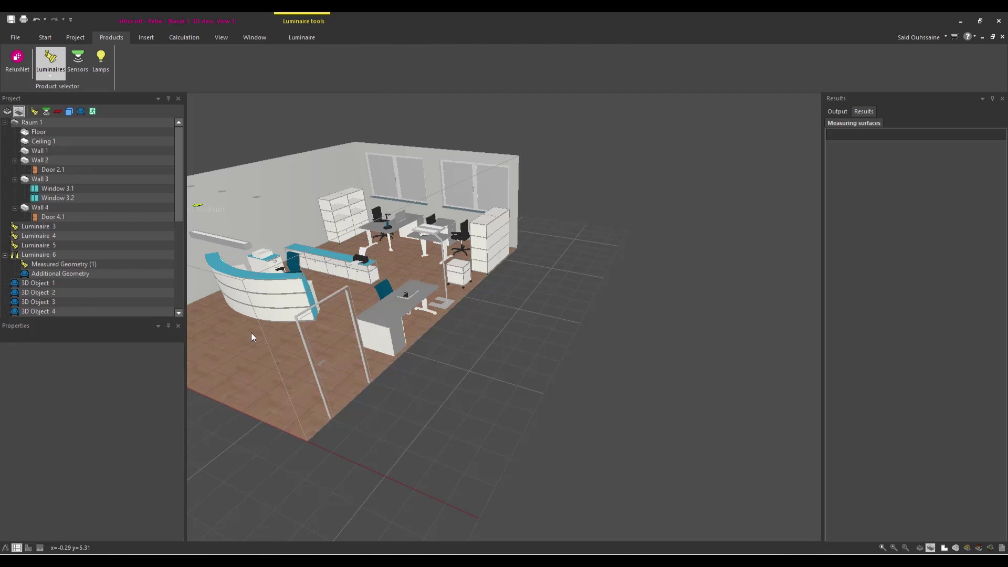
pyautogui.click(289, 207)
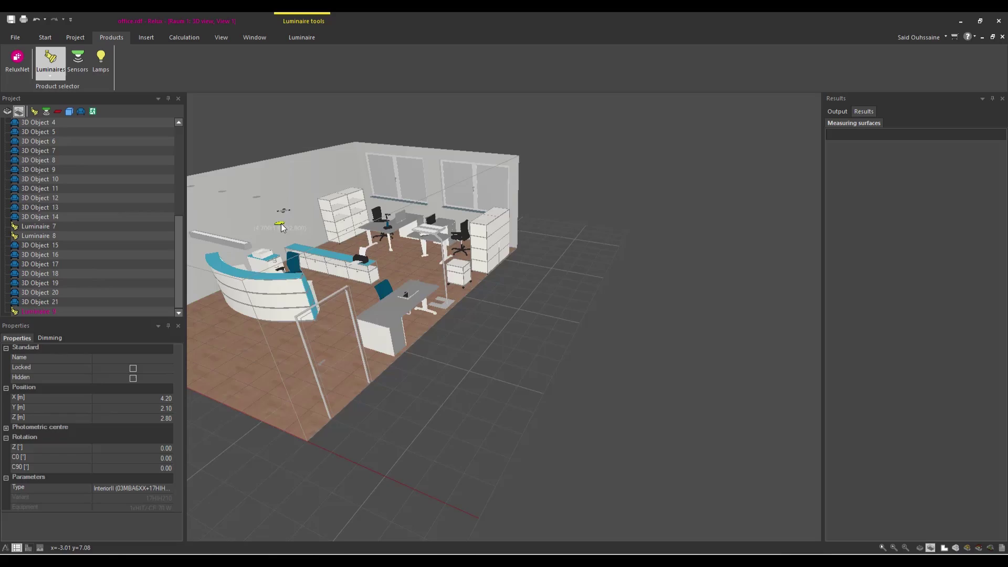
pyautogui.scroll(2, 286, 216)
pyautogui.scroll(3, 284, 221)
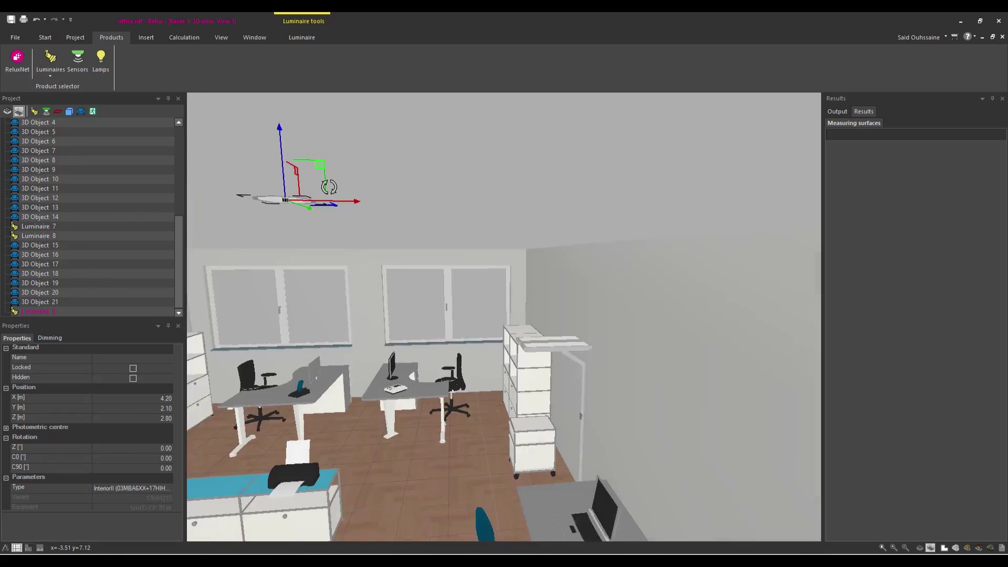
pyautogui.moveTo(284, 221)
pyautogui.mouseDown(button='middle')
pyautogui.moveTo(366, 288)
pyautogui.moveTo(463, 223)
pyautogui.mouseUp(button='middle')
pyautogui.scroll(-3, 365, 293)
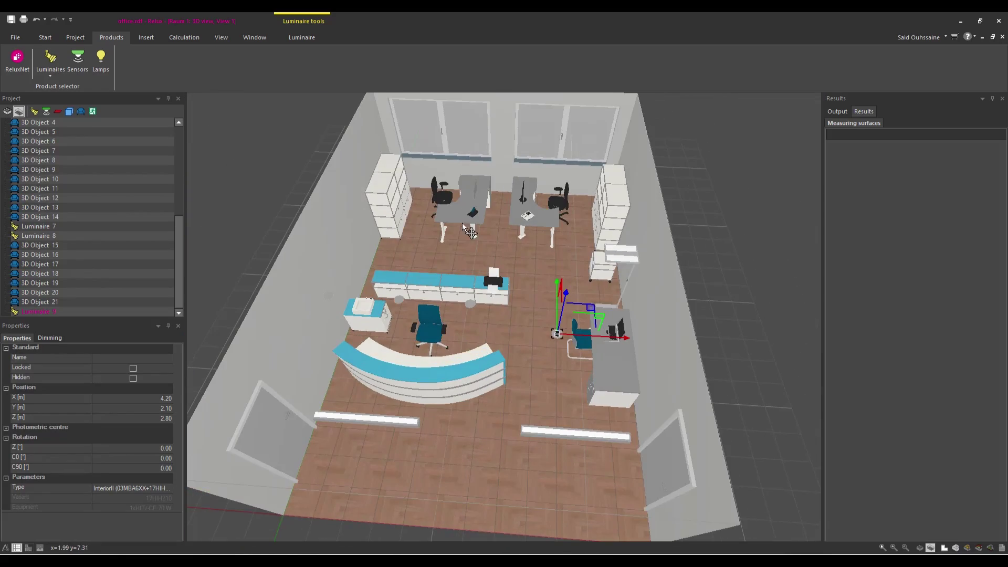
pyautogui.scroll(2, 424, 194)
pyautogui.scroll(-3, 424, 194)
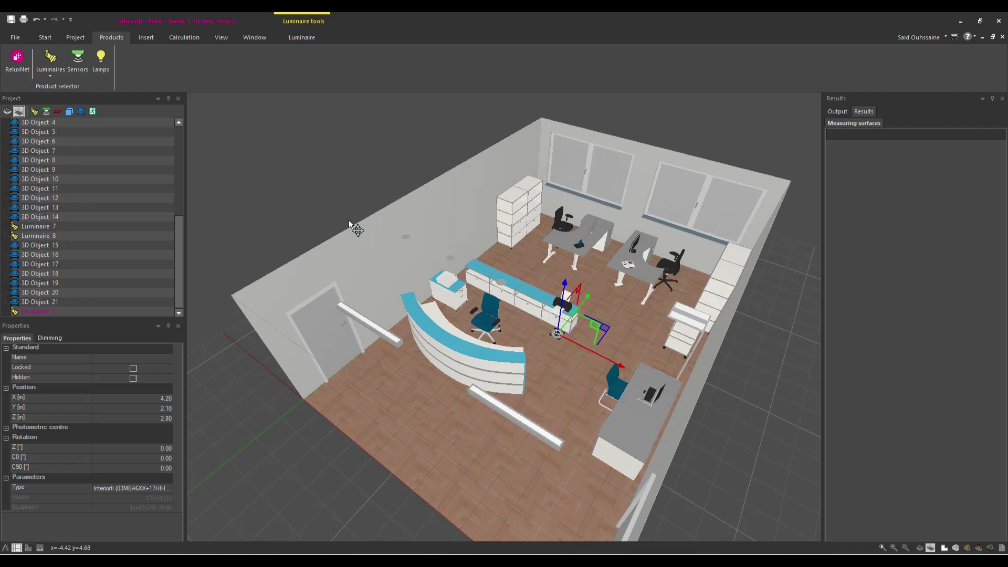
pyautogui.moveTo(424, 194)
pyautogui.mouseDown(button='middle')
pyautogui.moveTo(610, 249)
pyautogui.moveTo(514, 269)
pyautogui.mouseUp(button='middle')
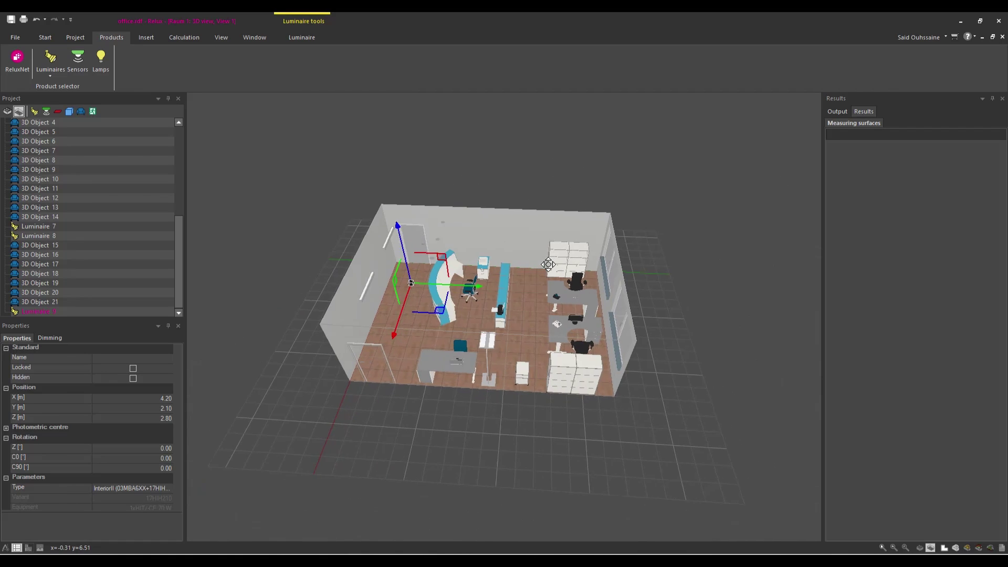
pyautogui.scroll(2, 515, 269)
# Deselect the luminaire and close the office project, answering the save prompt
pyautogui.click(335, 114)
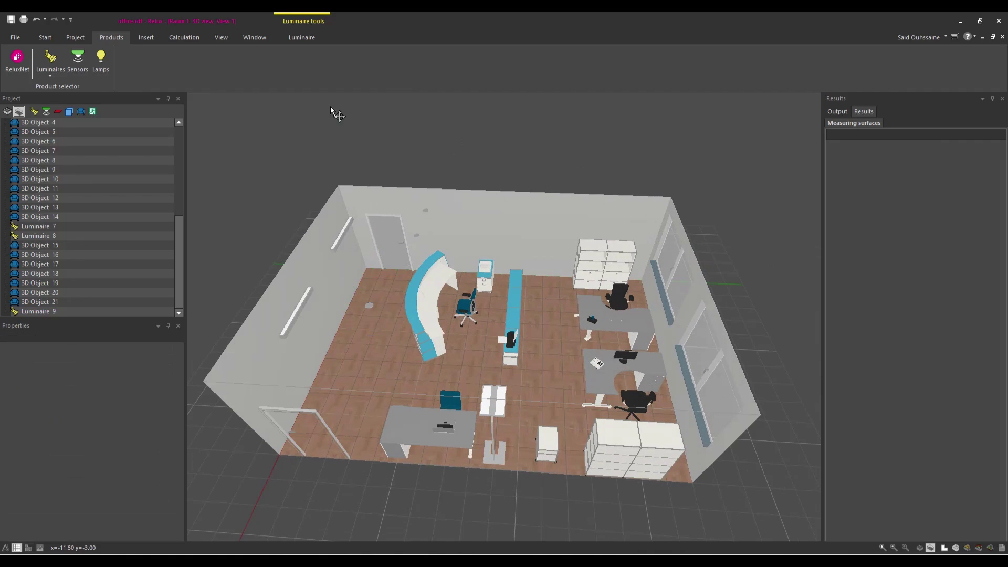
pyautogui.click(26, 40)
pyautogui.click(48, 135)
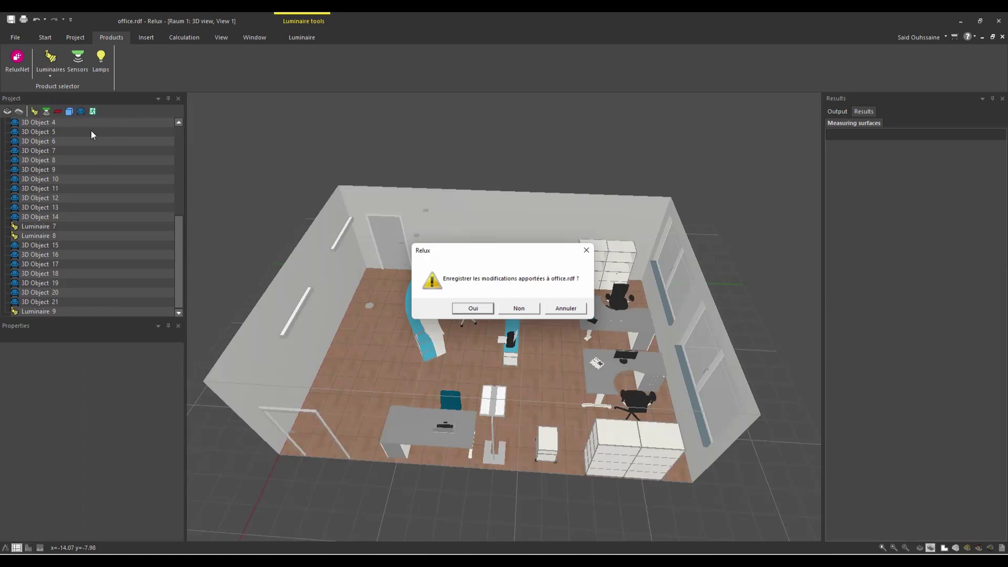
pyautogui.click(512, 306)
# Open the Park_lighting.rdf sample project
pyautogui.click(37, 287)
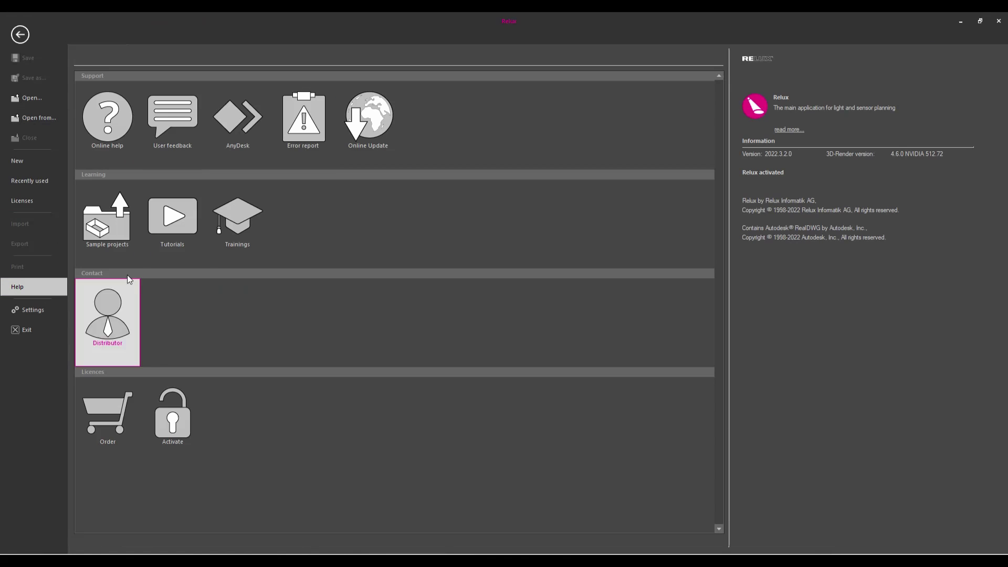
pyautogui.click(112, 231)
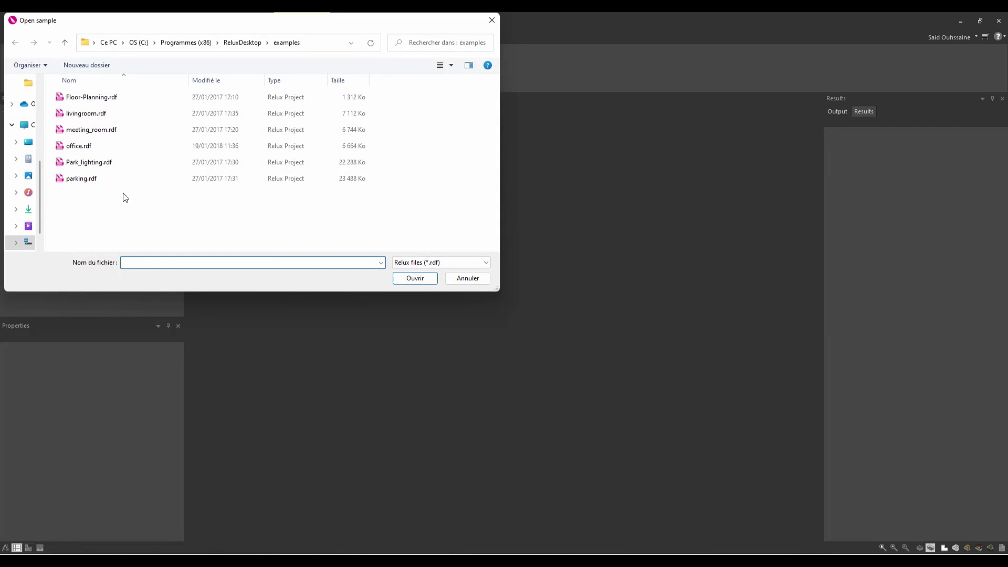
pyautogui.doubleClick(101, 162)
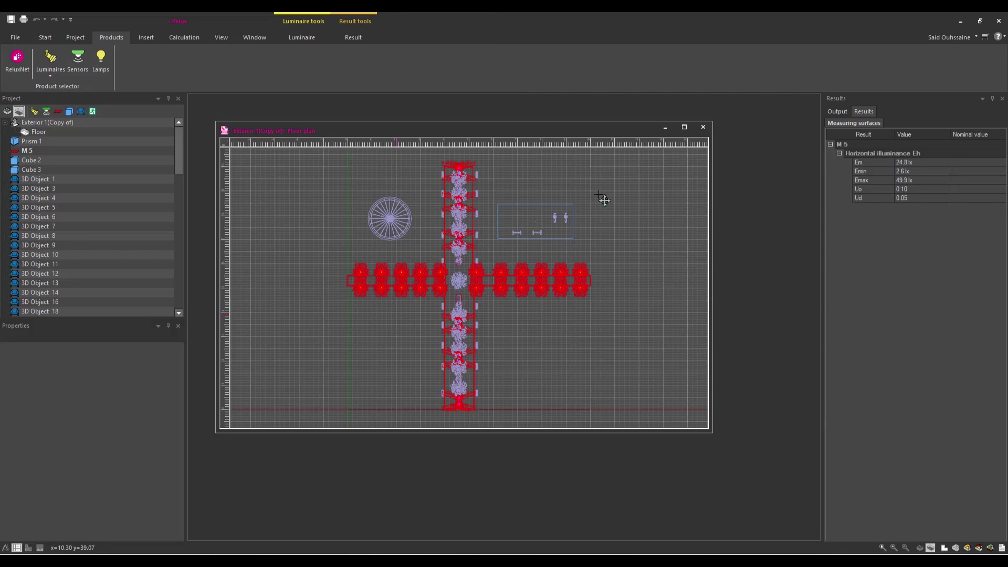
# Maximize the park floor plan and hide the Ldc light-distribution curves
pyautogui.click(683, 128)
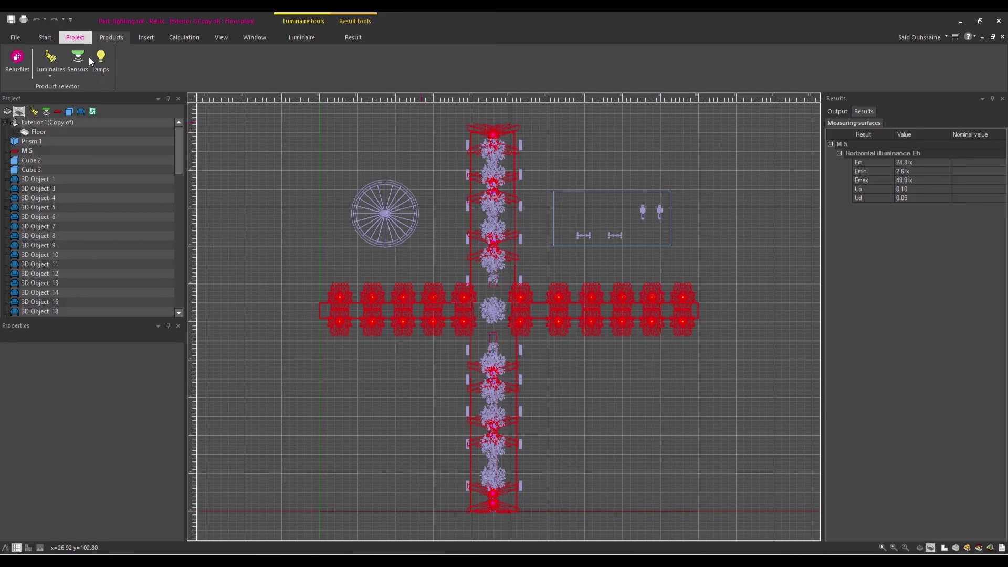
pyautogui.click(310, 38)
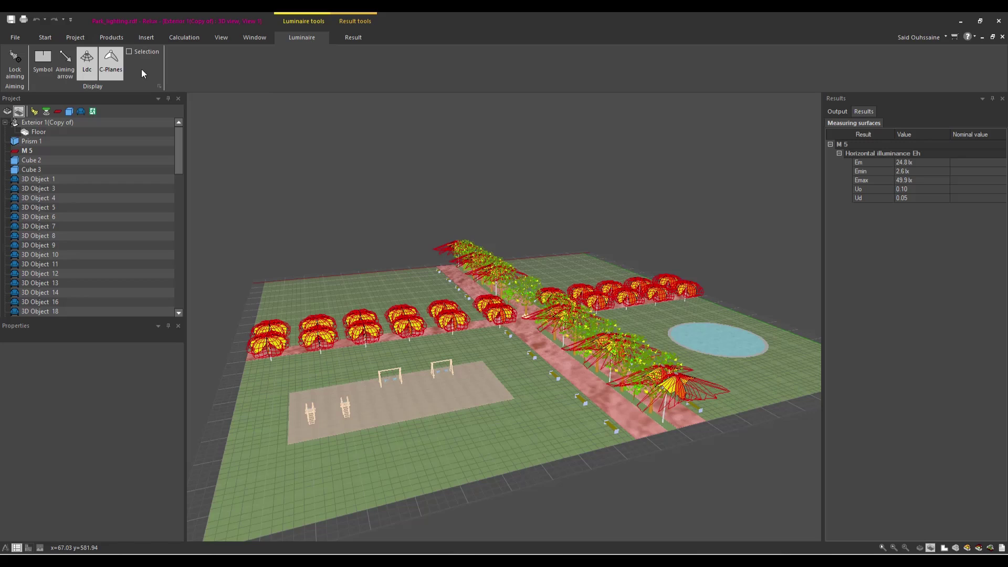
pyautogui.click(87, 61)
pyautogui.scroll(3, 473, 306)
pyautogui.scroll(-5, 473, 305)
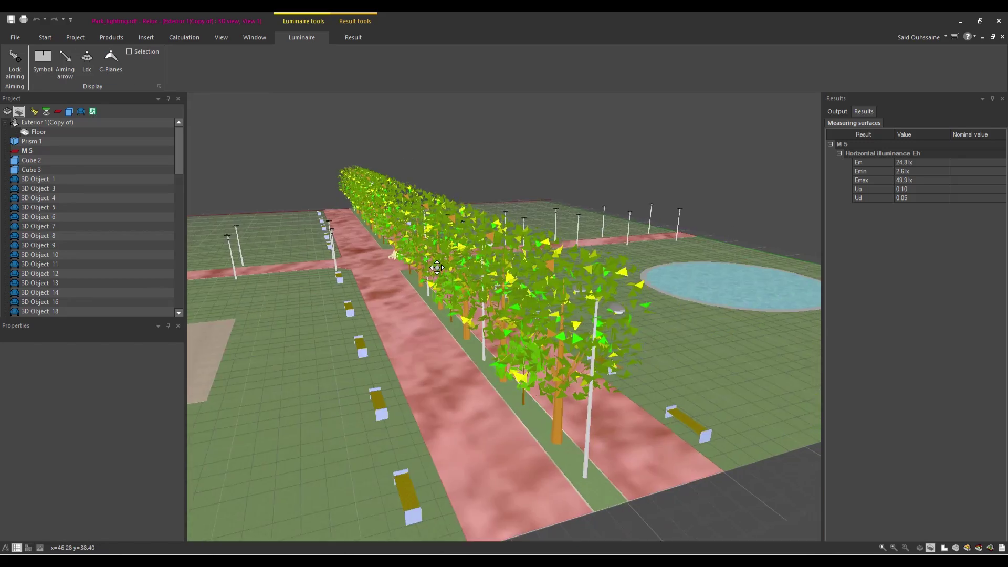
# Render the park in 3D luminance, orbit it, then close the project
pyautogui.click(354, 36)
pyautogui.click(46, 59)
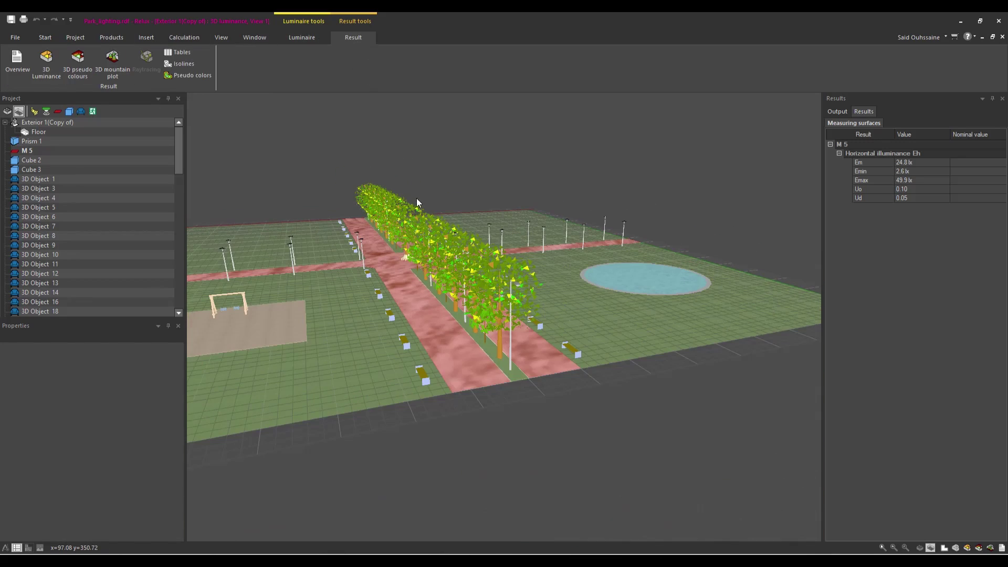
pyautogui.moveTo(430, 201)
pyautogui.mouseDown(button='middle')
pyautogui.moveTo(361, 254)
pyautogui.moveTo(392, 228)
pyautogui.moveTo(620, 309)
pyautogui.moveTo(494, 312)
pyautogui.moveTo(435, 252)
pyautogui.mouseUp(button='middle')
pyautogui.scroll(3, 528, 291)
pyautogui.scroll(-3, 528, 291)
pyautogui.scroll(3, 493, 311)
pyautogui.scroll(-3, 435, 252)
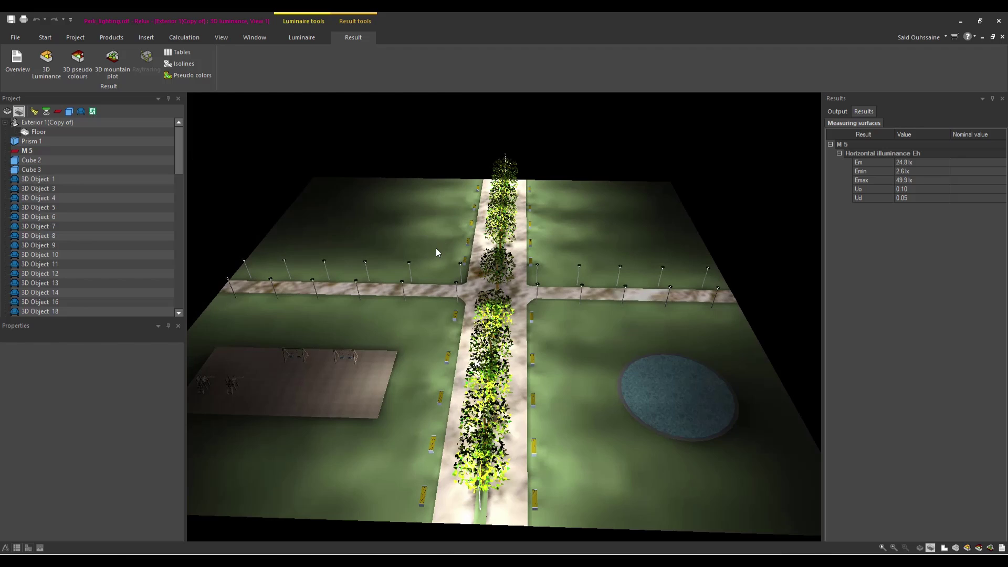
pyautogui.click(15, 37)
pyautogui.click(40, 131)
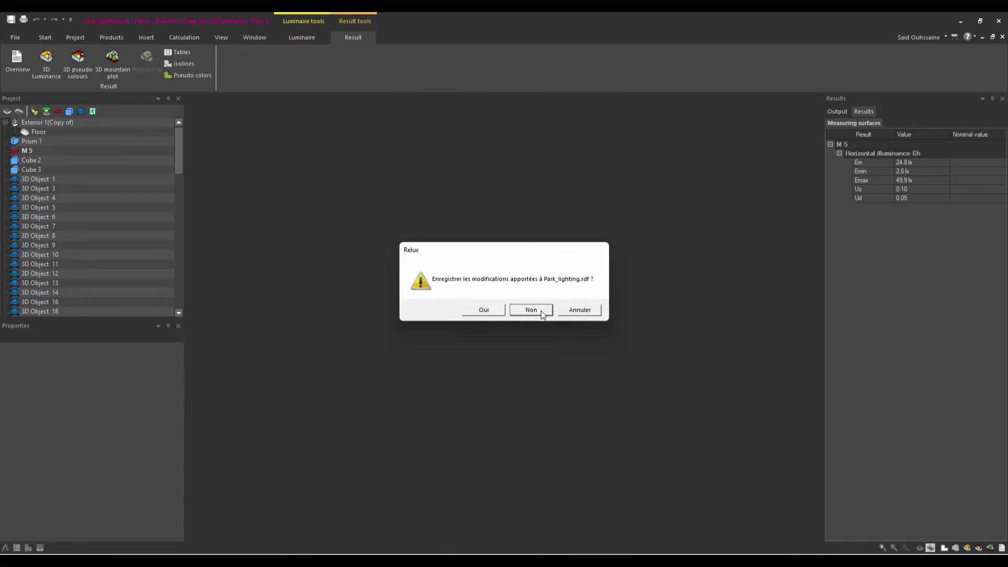
# Close the park project without saving (Non) and open the parking.rdf sample project
pyautogui.click(532, 310)
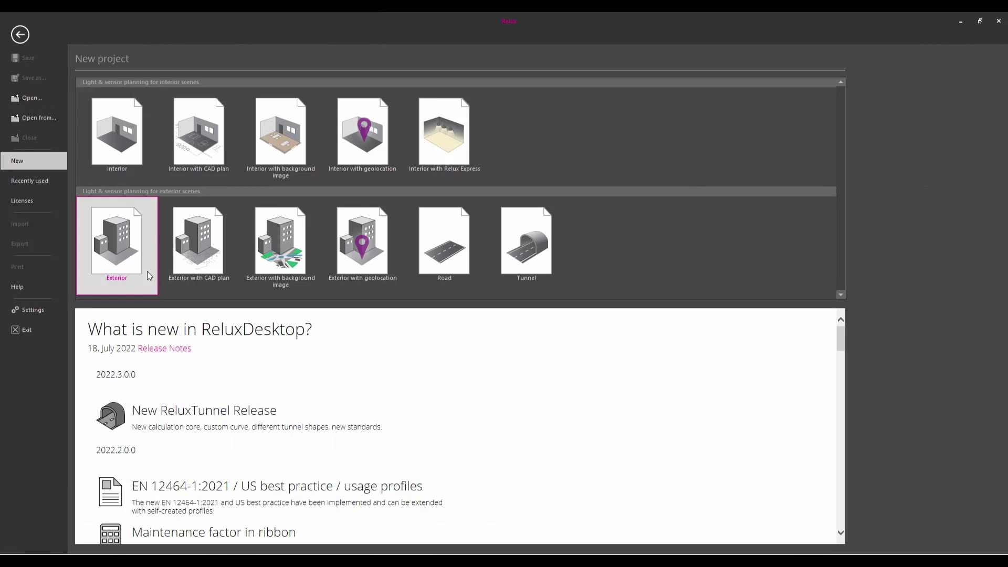
pyautogui.click(45, 287)
pyautogui.click(108, 219)
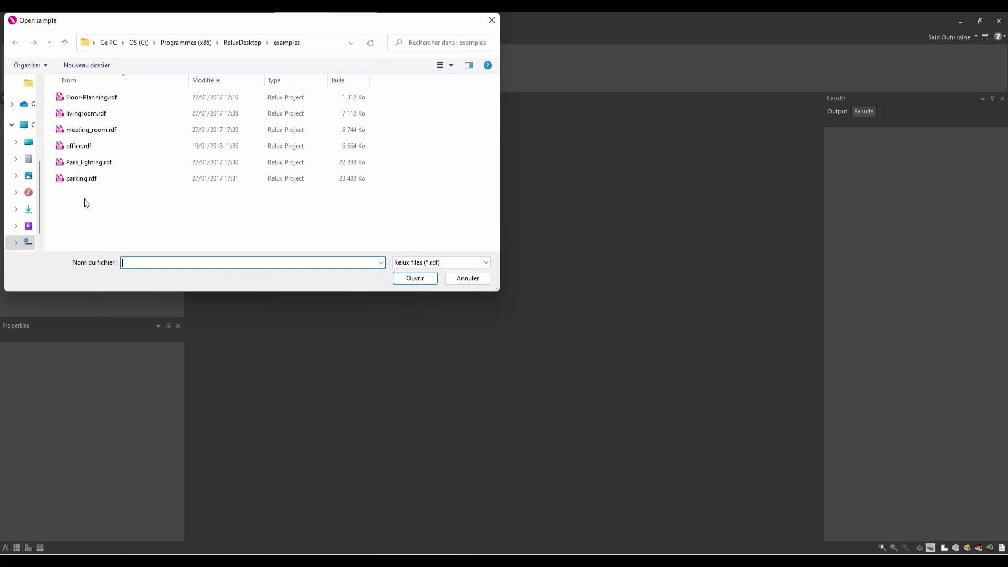
pyautogui.click(65, 182)
pyautogui.click(397, 279)
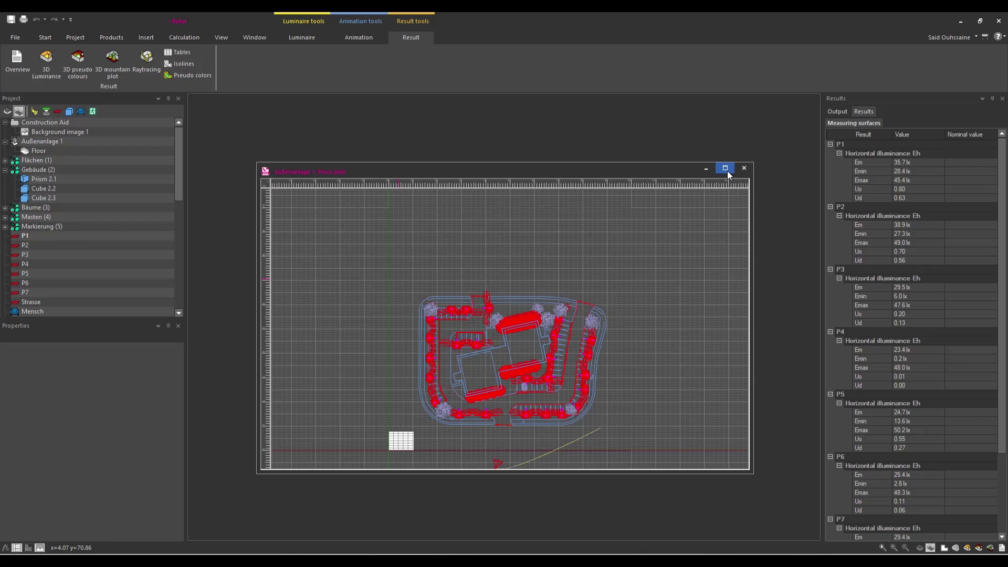
# Maximize the parking plan at a lower angle, hiding aiming arrows and Ldc wireframes
pyautogui.click(725, 169)
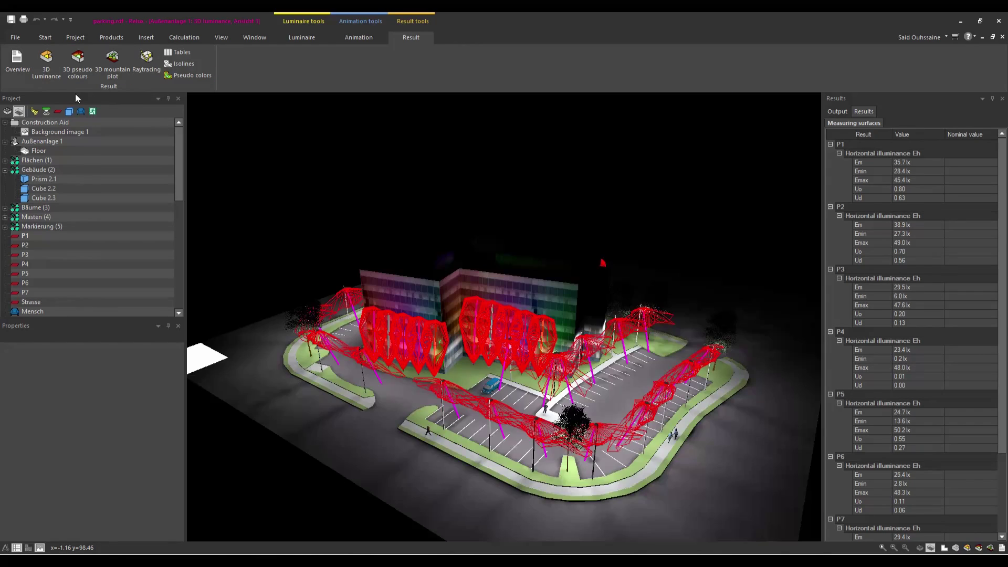
pyautogui.moveTo(185, 161); pyautogui.dragTo(420, 226, button='middle')
pyautogui.click(354, 39)
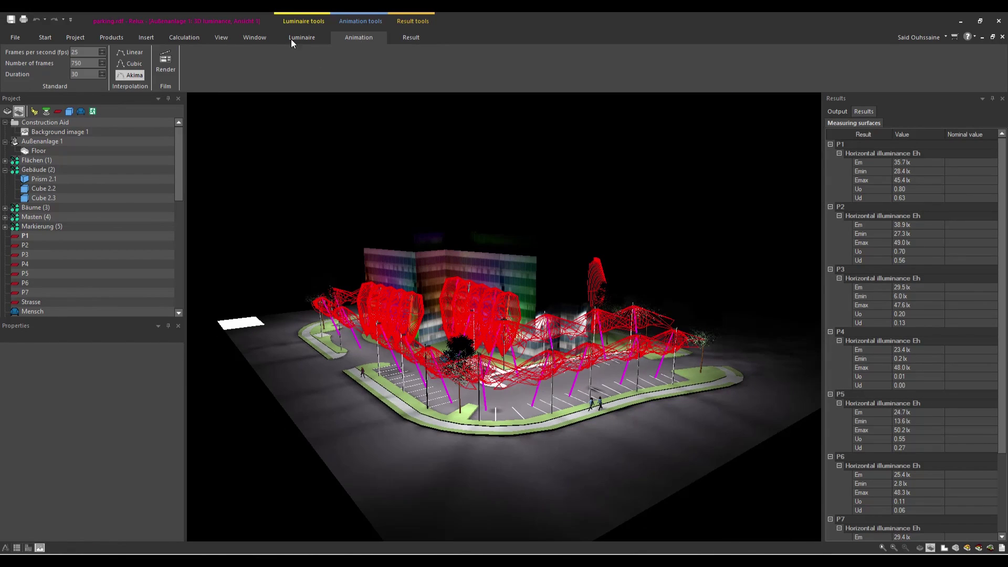
pyautogui.click(300, 36)
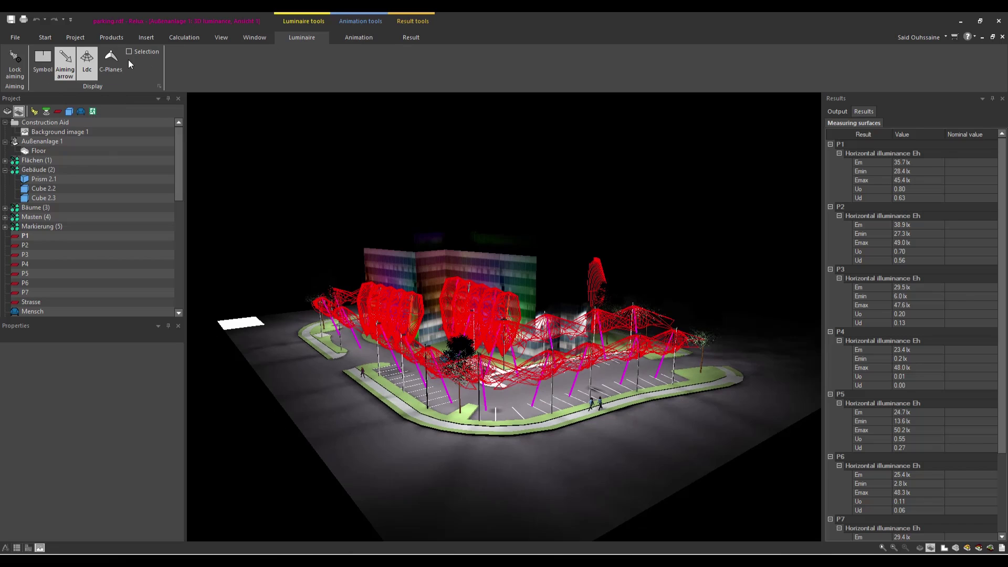
pyautogui.click(61, 56)
pyautogui.click(87, 59)
# Show the parking site in 3D luminance and view the lit building from other sides
pyautogui.click(419, 36)
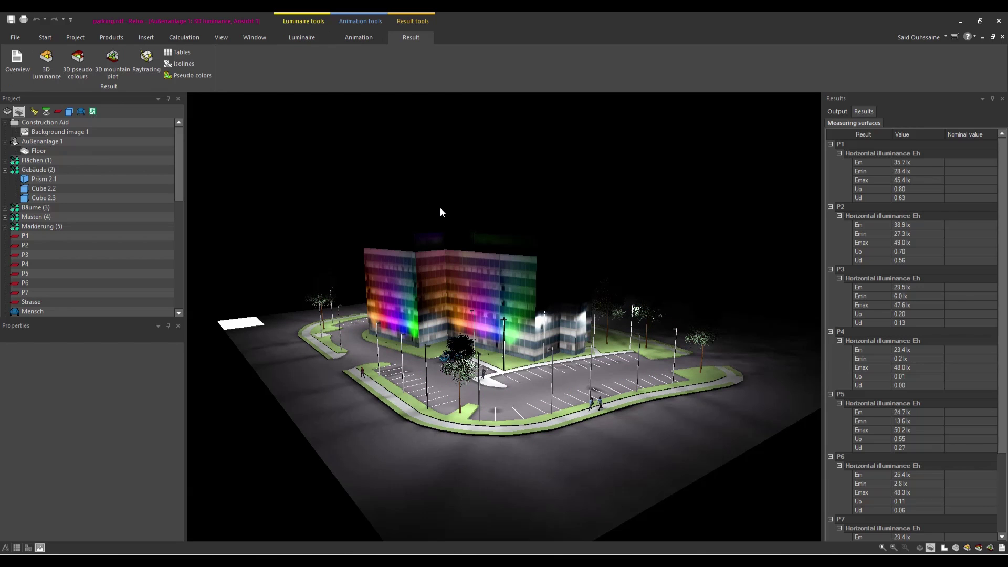
pyautogui.scroll(1, 446, 211)
pyautogui.scroll(2, 526, 292)
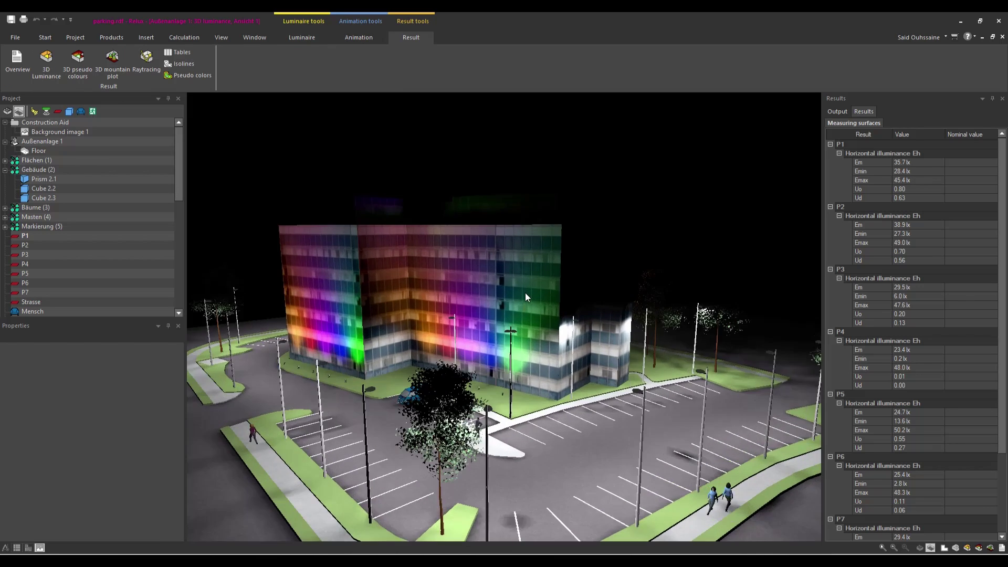
pyautogui.scroll(-3, 526, 292)
pyautogui.moveTo(412, 254); pyautogui.dragTo(511, 228)
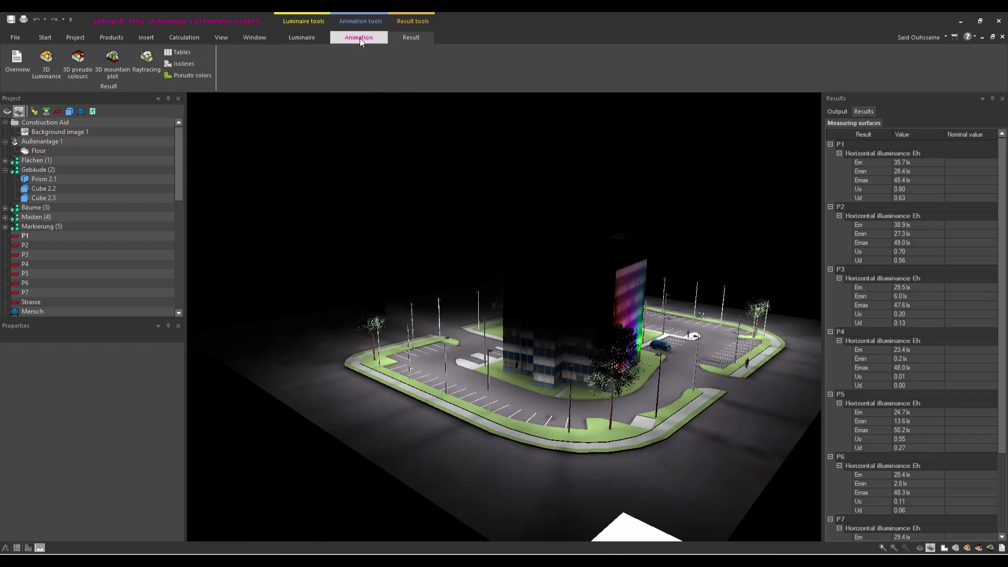
pyautogui.click(360, 38)
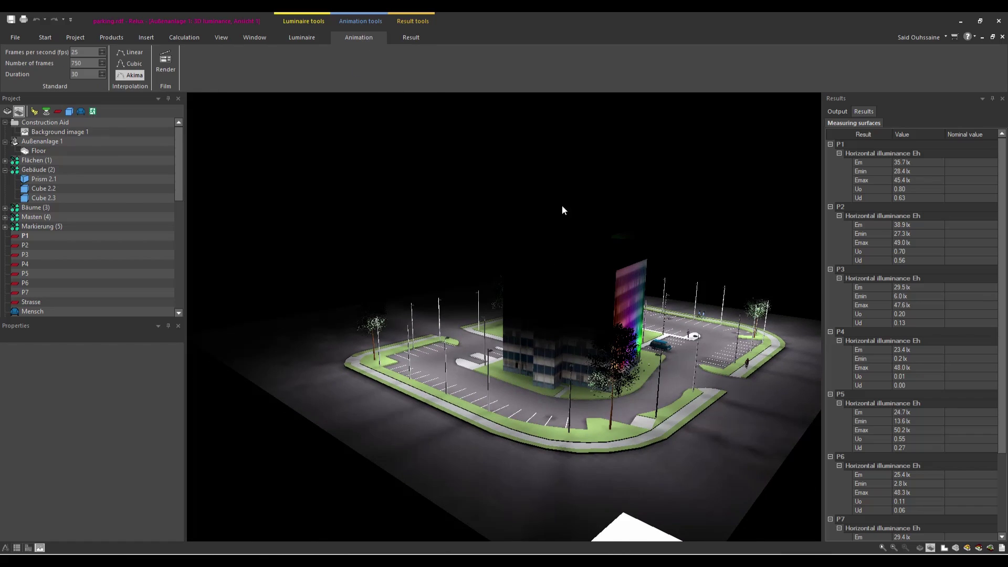
pyautogui.moveTo(561, 210)
pyautogui.mouseDown()
pyautogui.moveTo(619, 259)
pyautogui.moveTo(562, 271)
pyautogui.moveTo(405, 259)
pyautogui.moveTo(566, 285)
pyautogui.mouseUp()
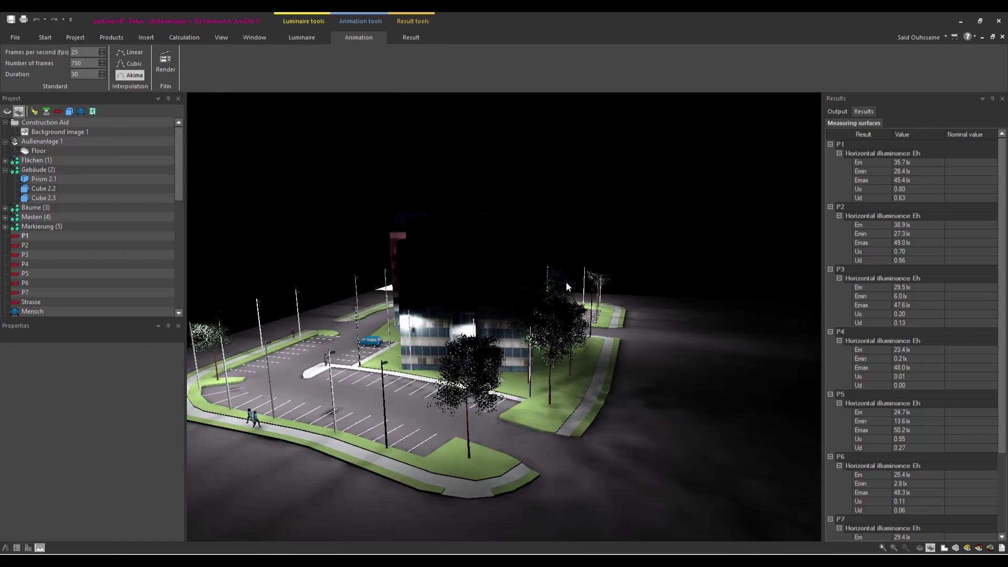